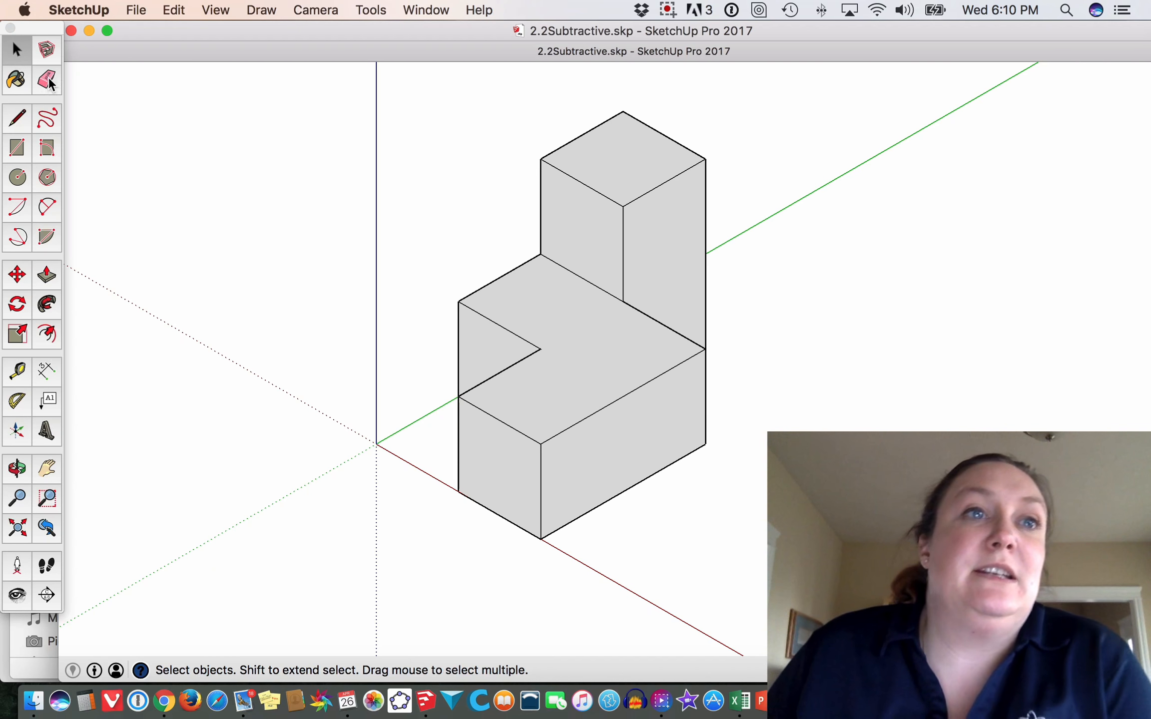
- Create a new blank model and delete the default human scale figure beside the origin
left_click(90, 31)
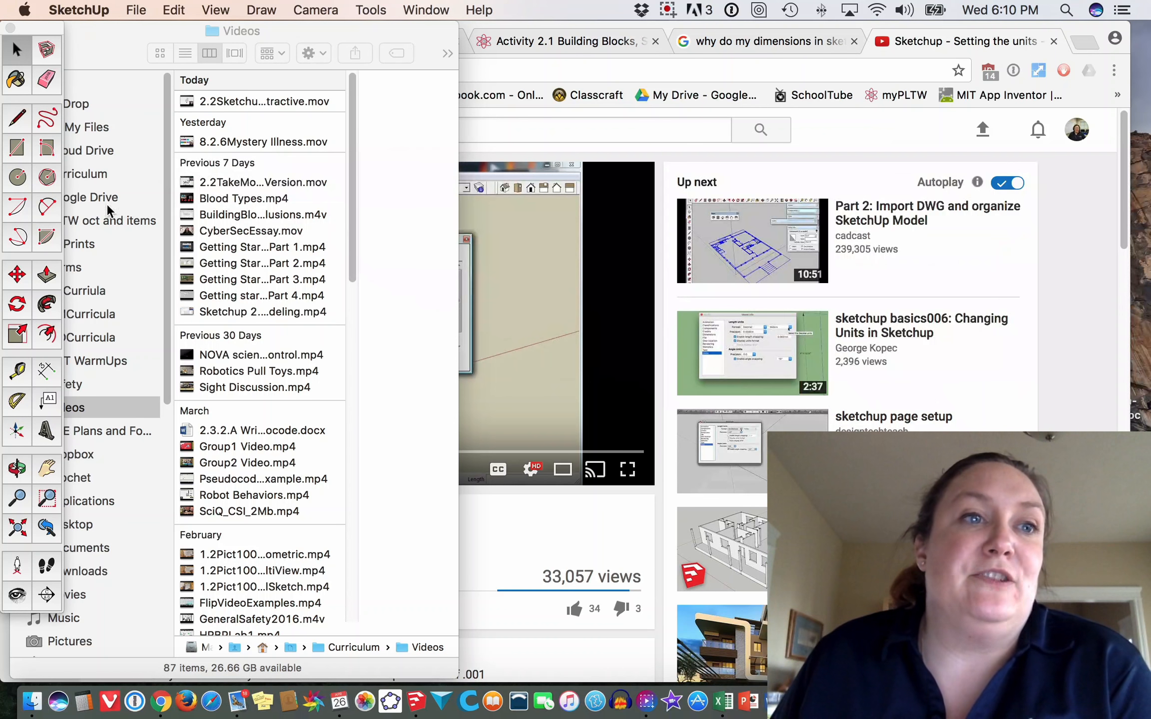
left_click(135, 7)
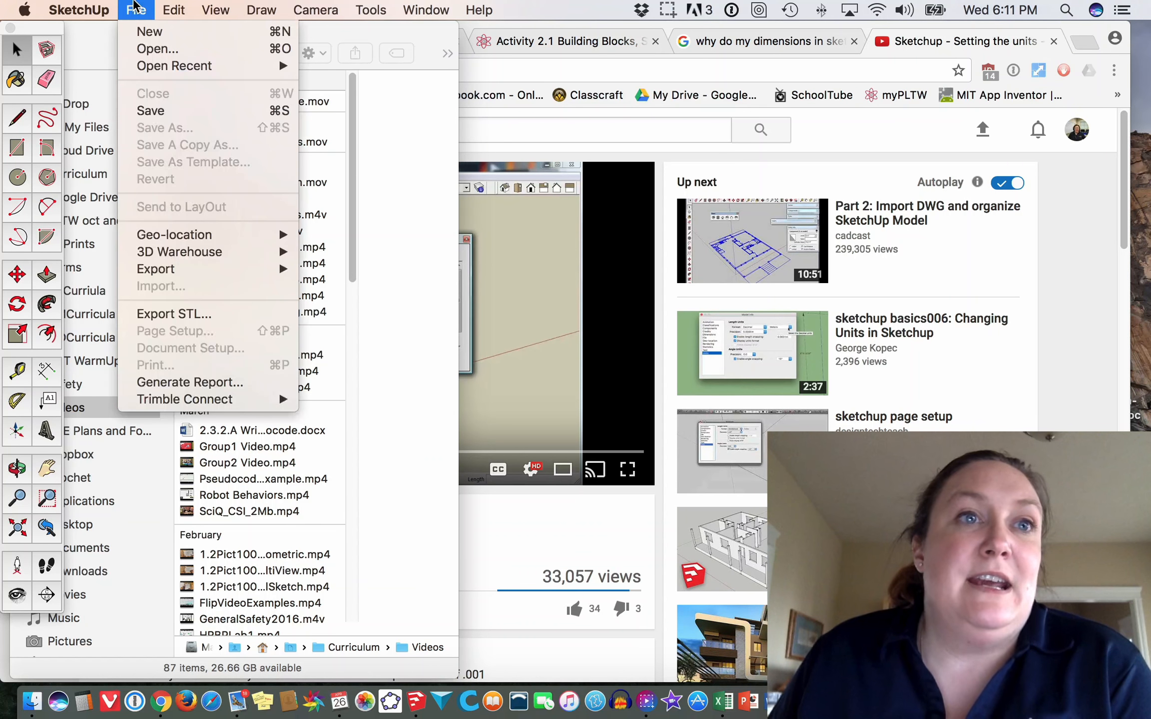
left_click(150, 31)
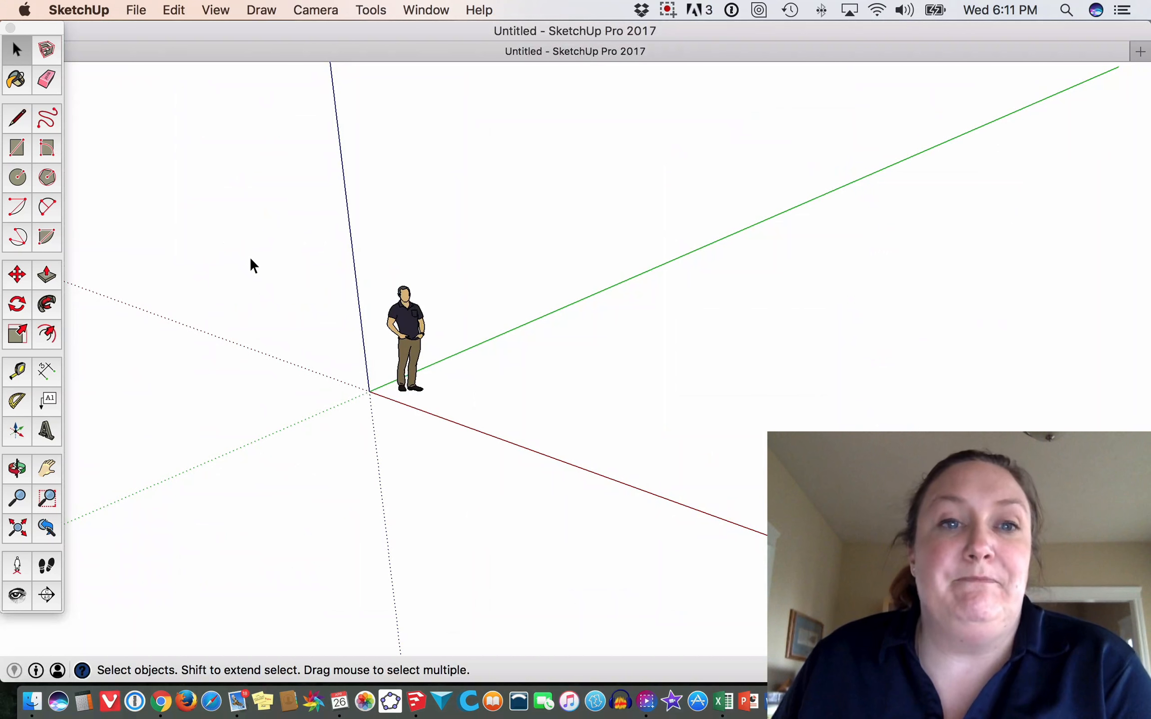
left_click(406, 339)
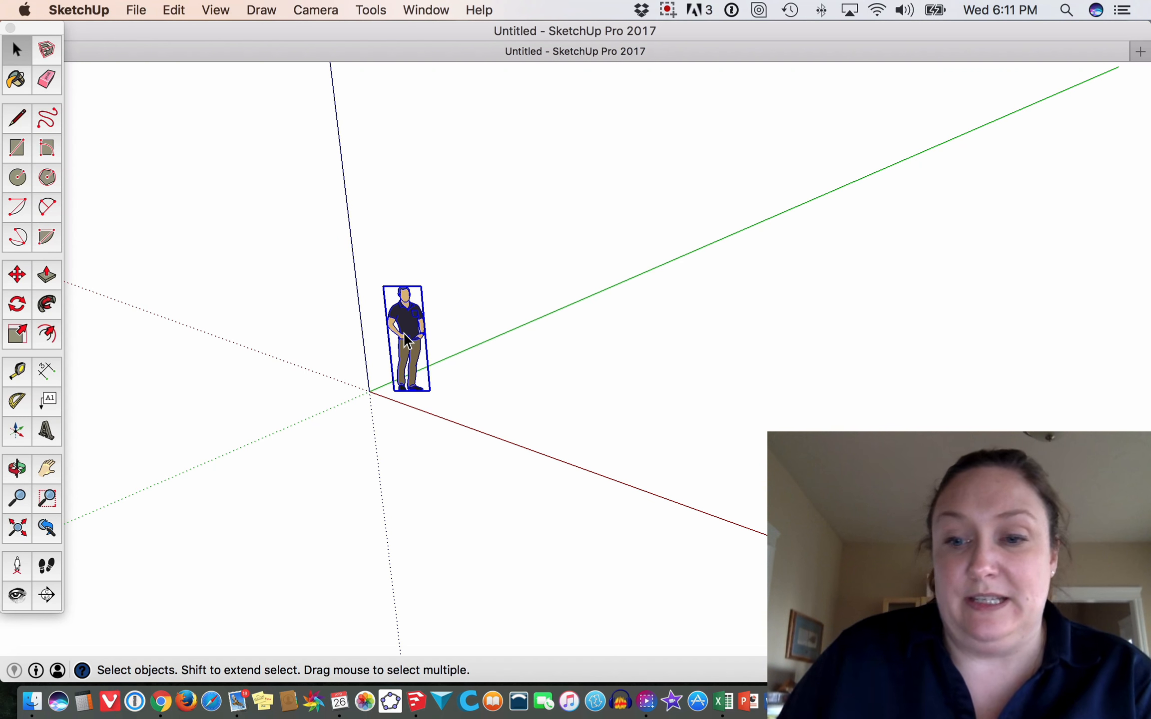
key("Delete")
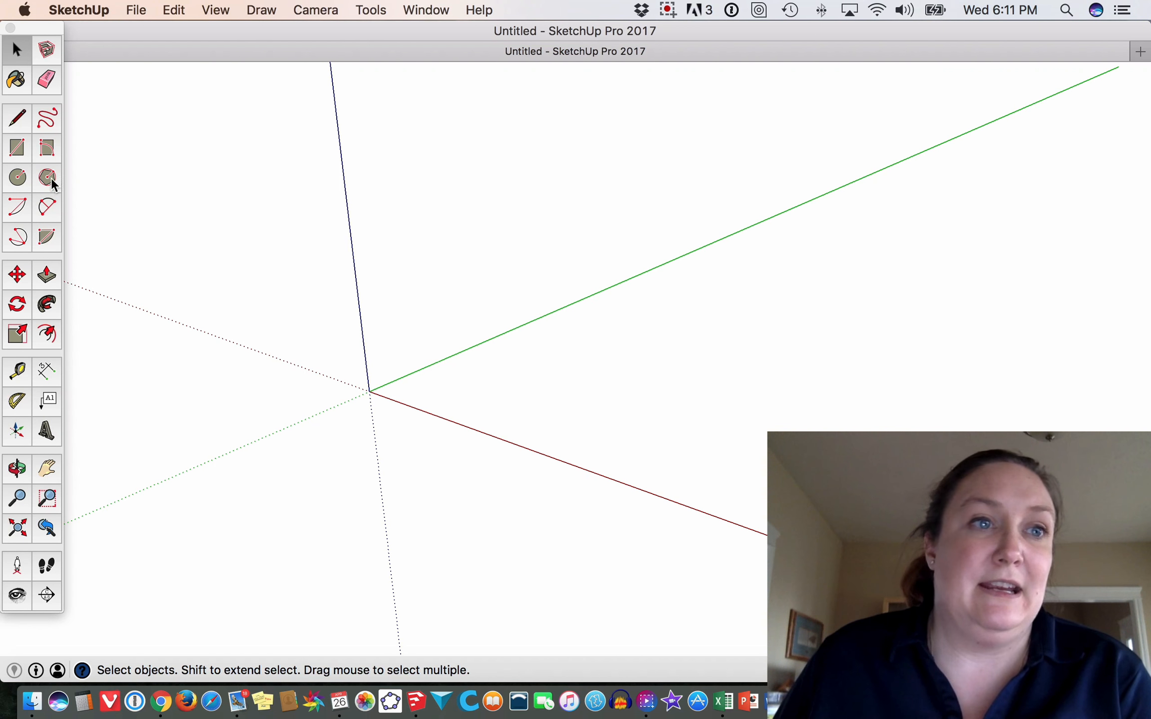
- Draw a square on the ground plane with one corner at the origin, between the red and green axes
left_click(19, 150)
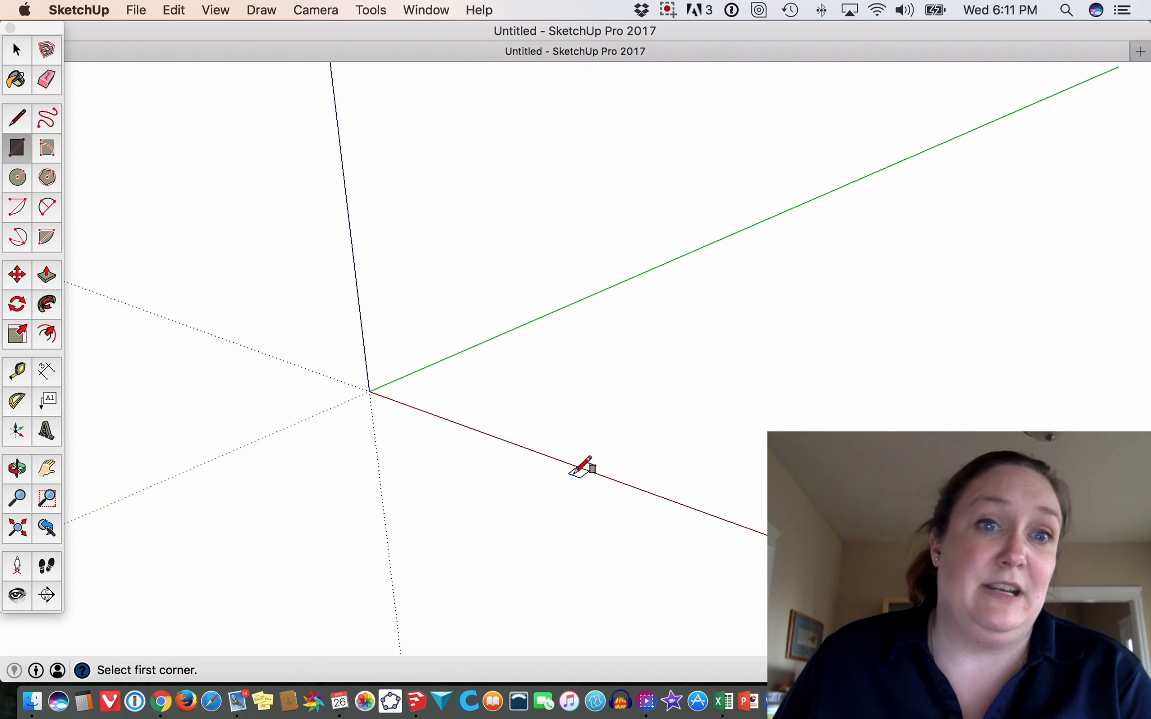
left_click(369, 392)
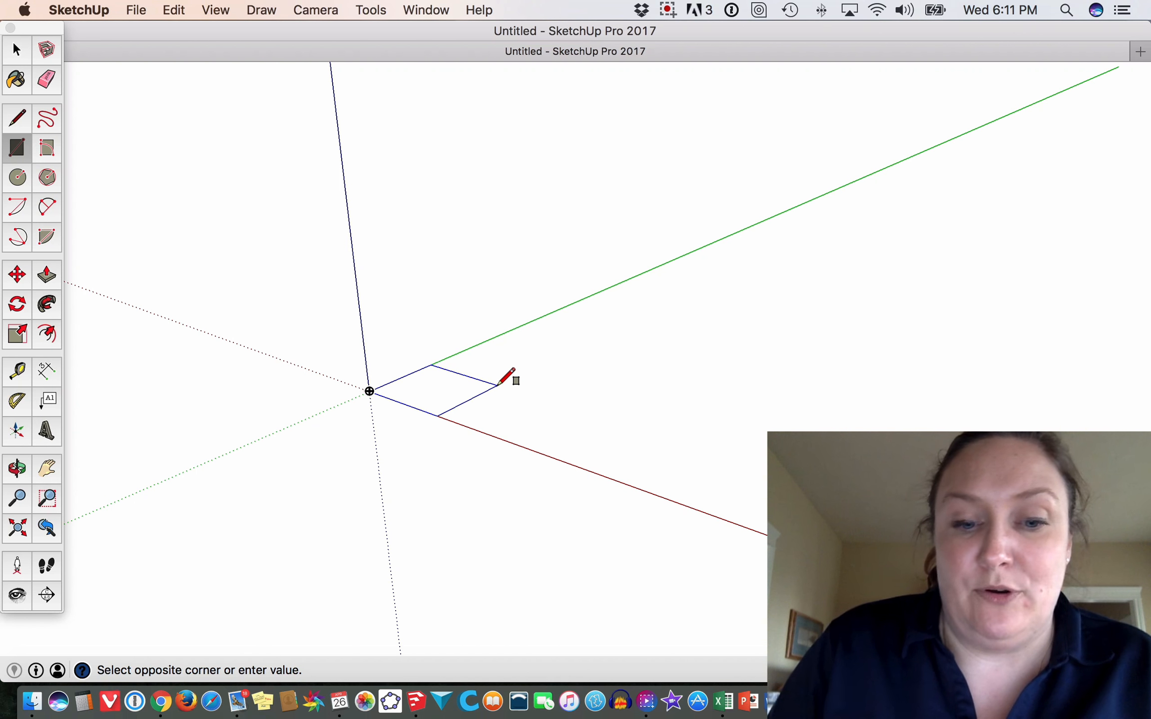
key("Escape")
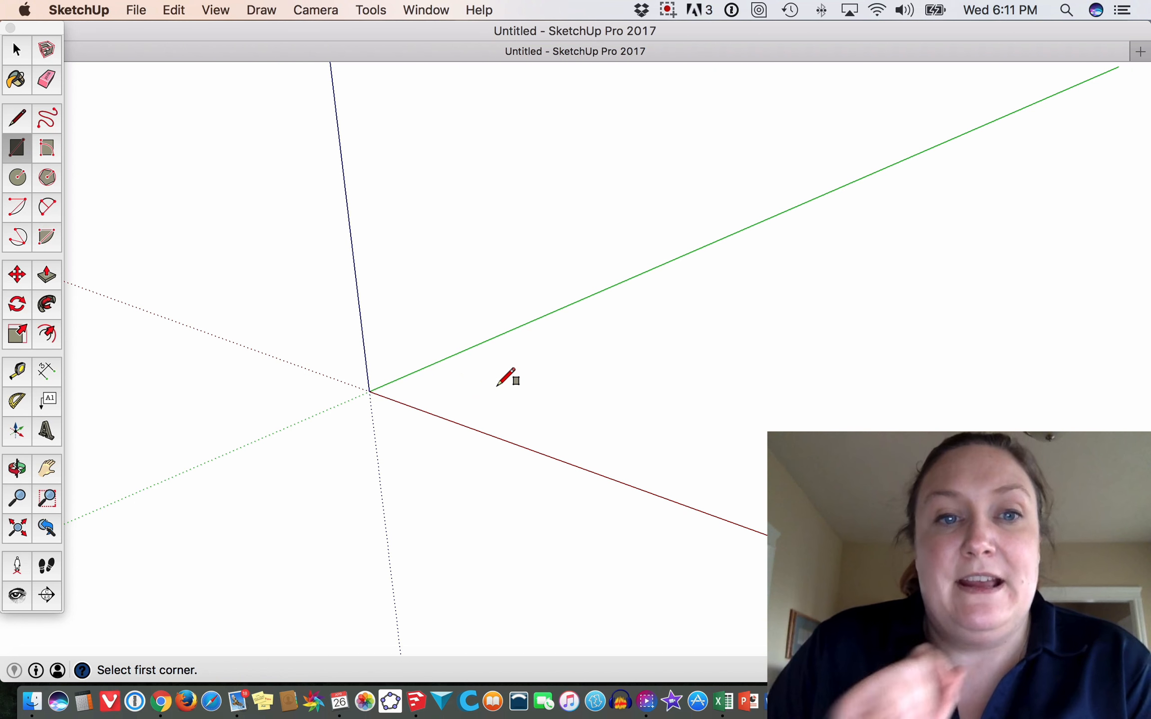
scroll(371, 399, "up", 3)
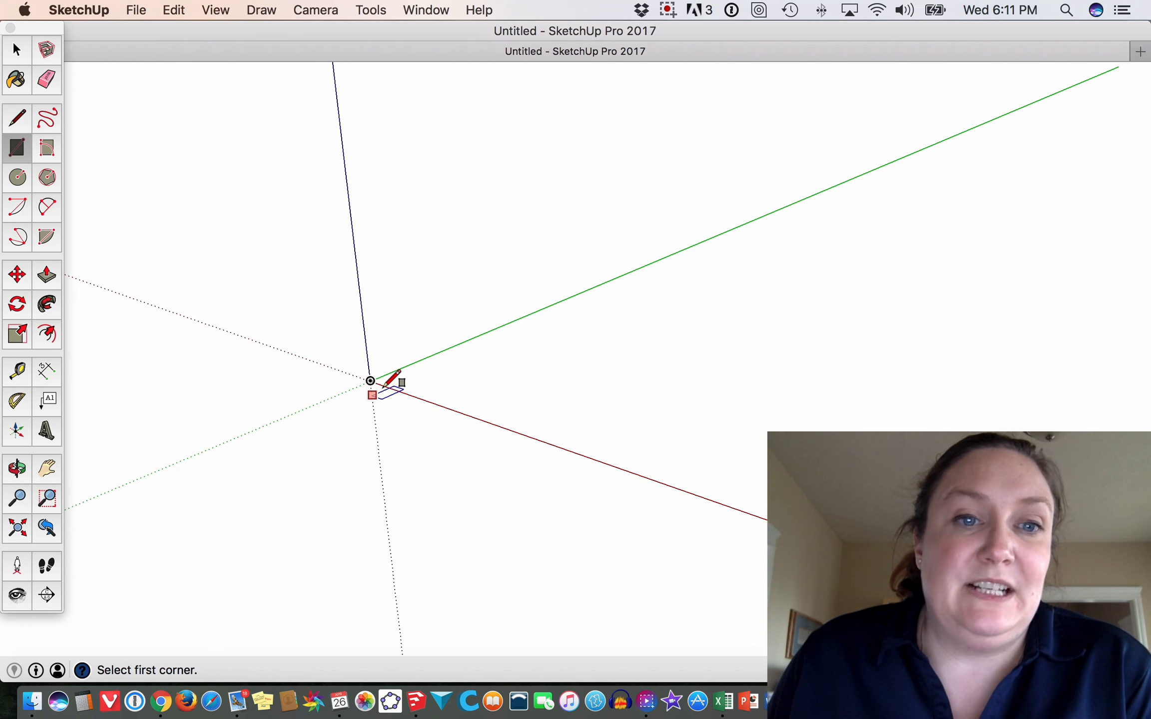
scroll(374, 381, "up", 10)
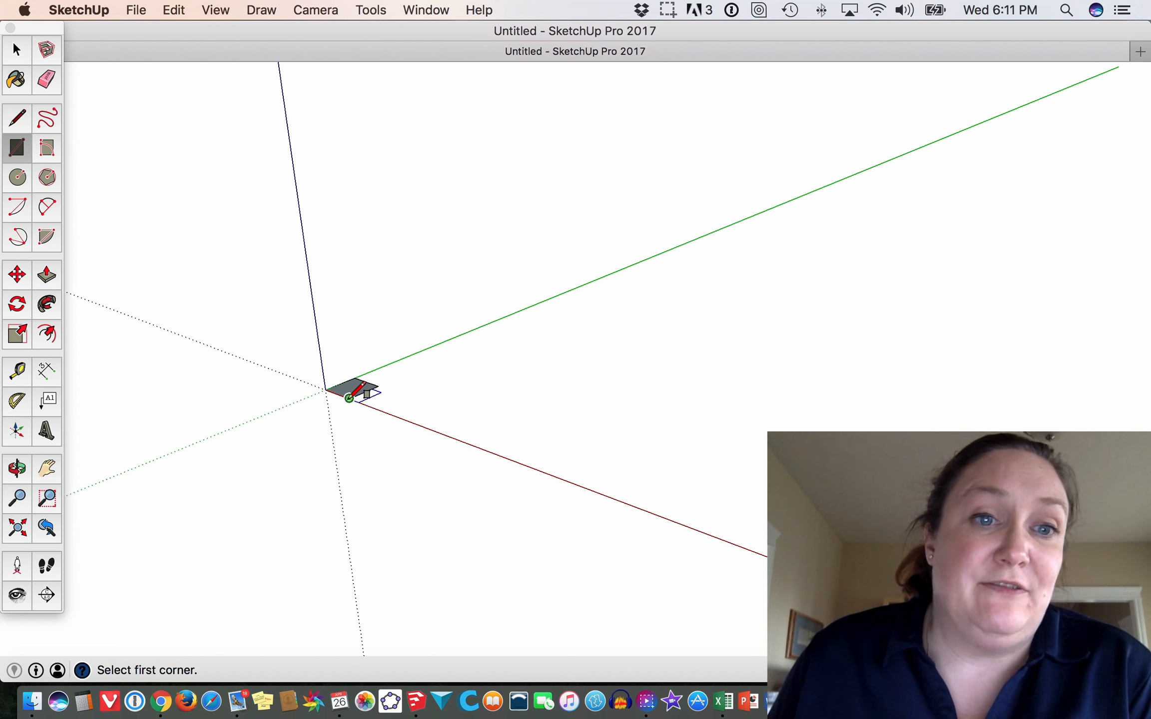
scroll(352, 394, "up", 5)
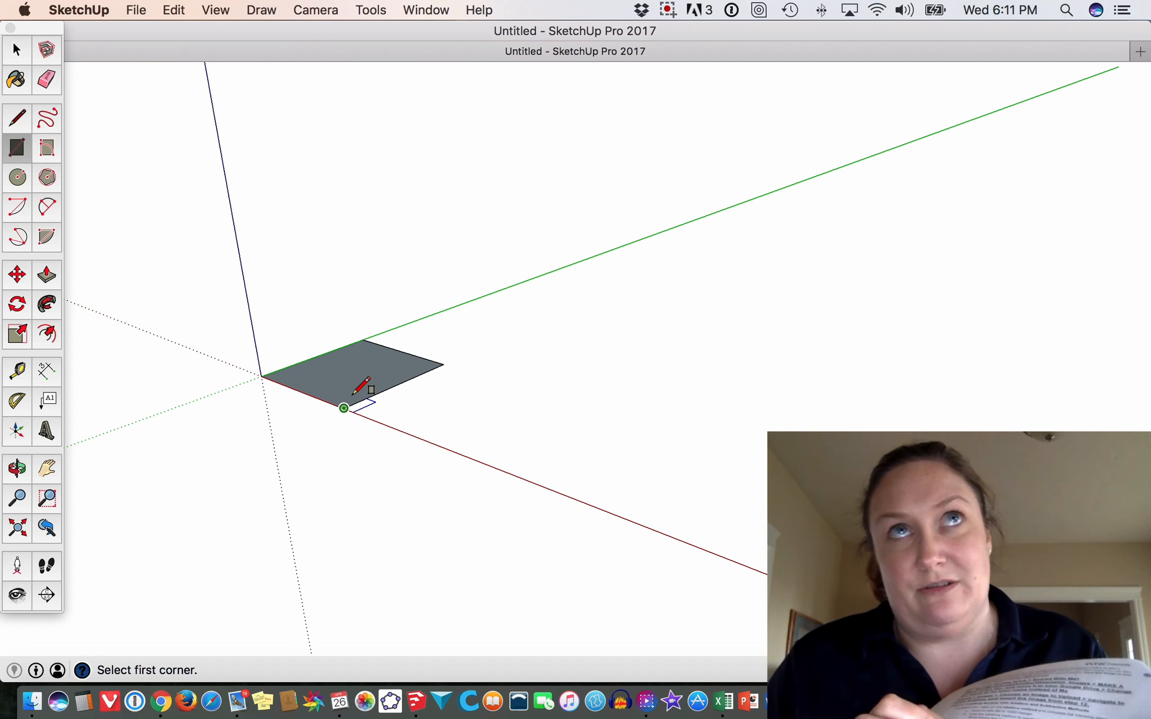
- Try to draw a rectangle behind the square from its far outer corner, and undo each attempt
left_click(443, 364)
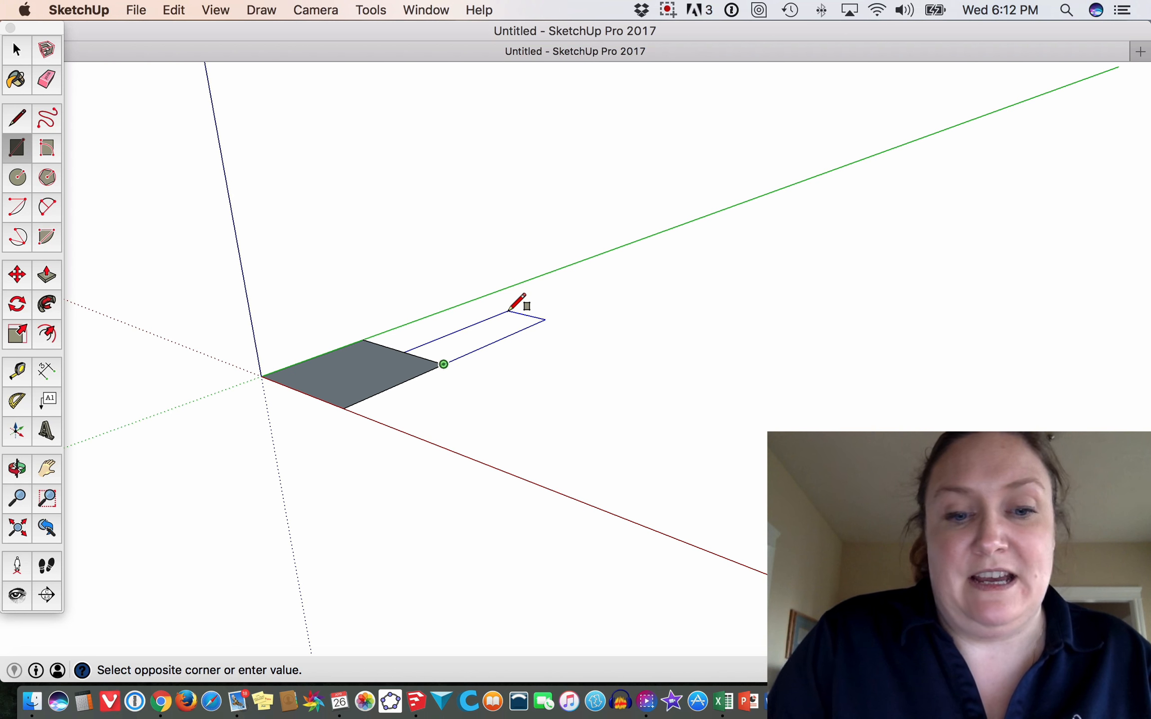
key("Return")
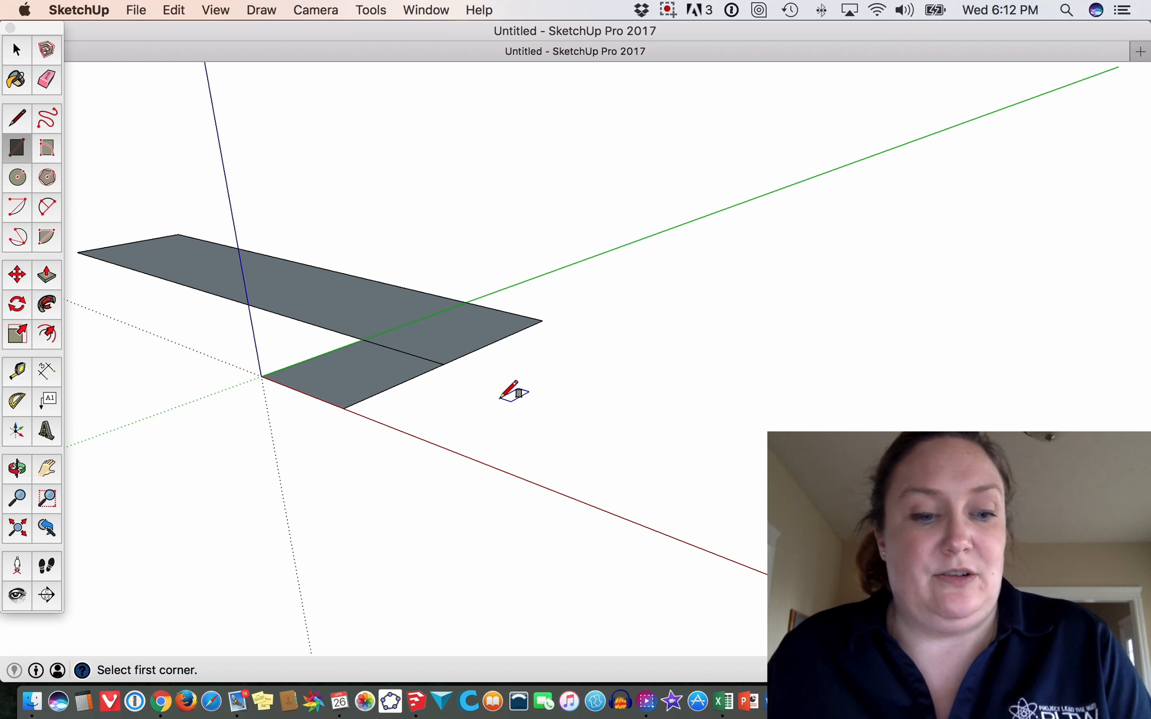
key("super+z")
left_click(444, 364)
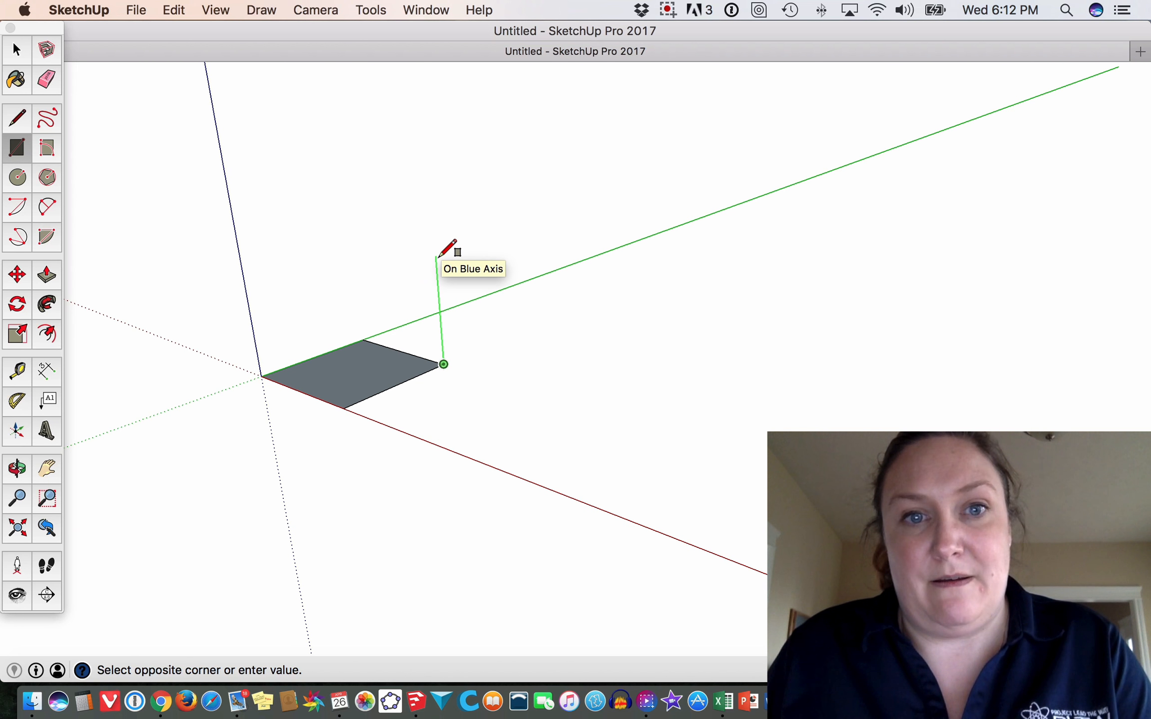
left_click(482, 295)
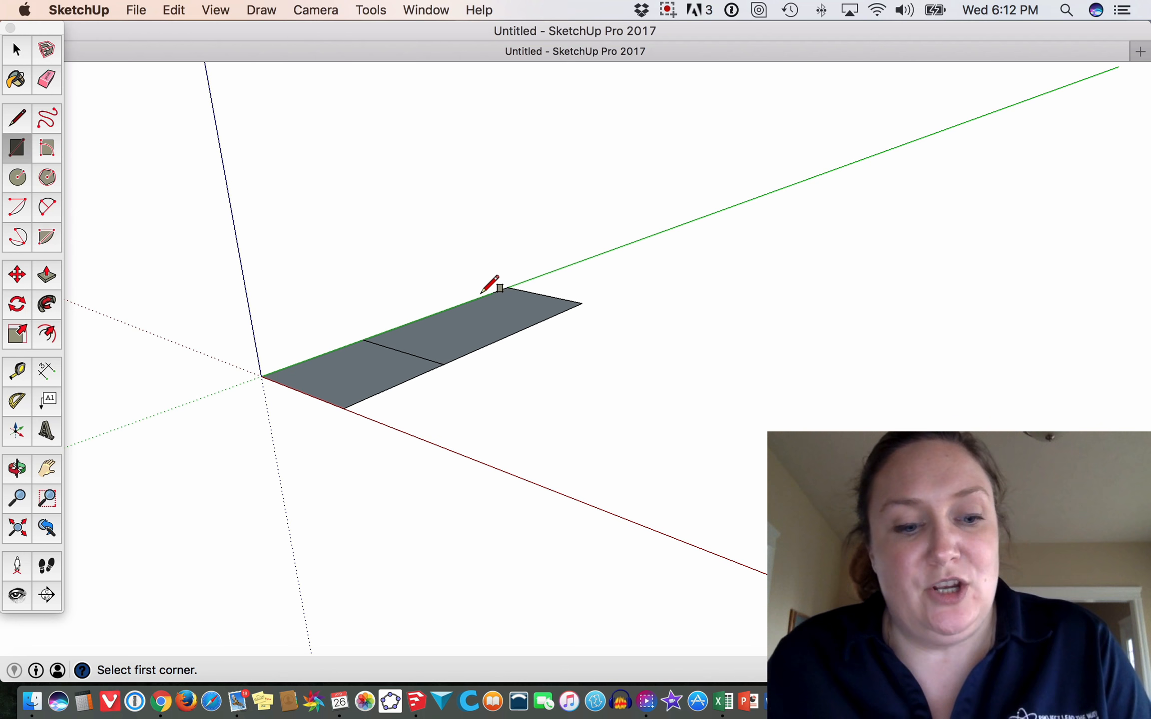
key("super+z")
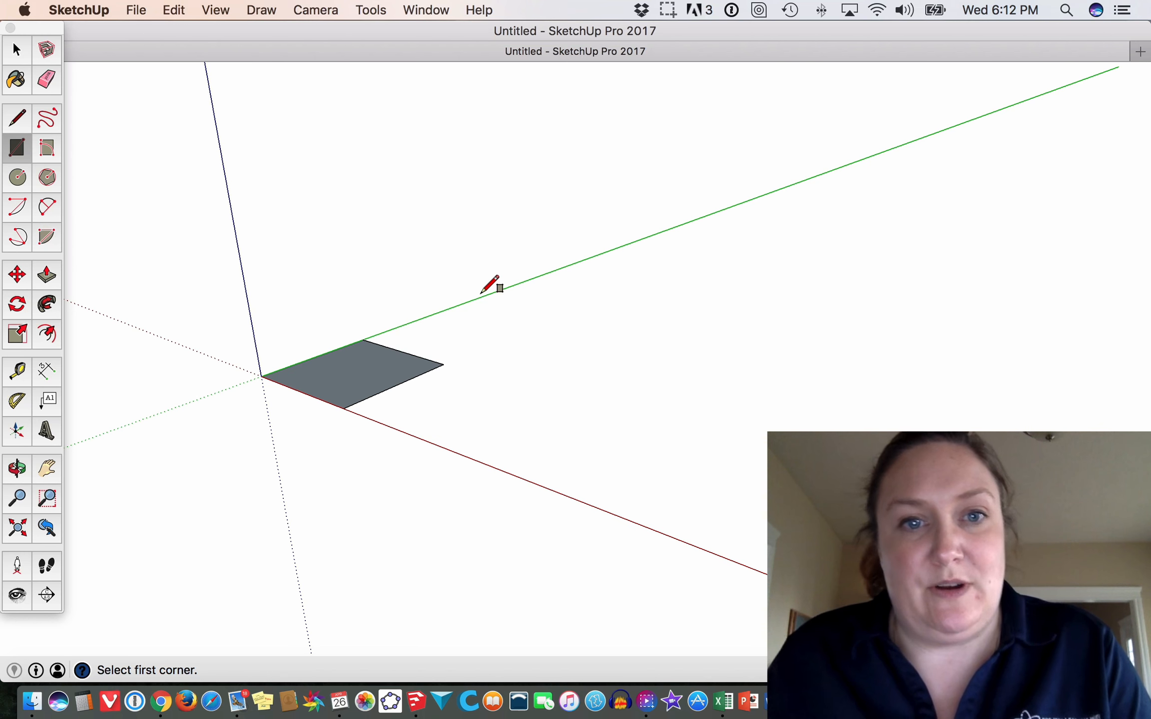
- Draw a rectangle two squares wide behind the first square, extending across the green axis, and another square behind its half beyond that axis
left_click(442, 364)
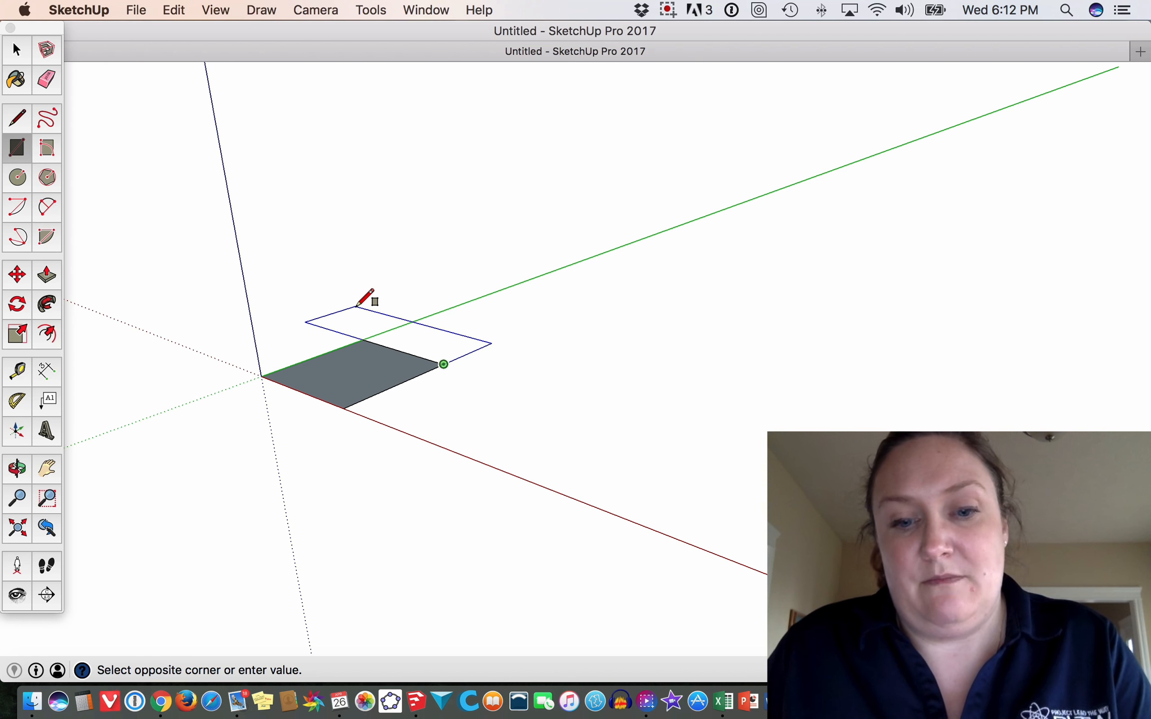
key("Return")
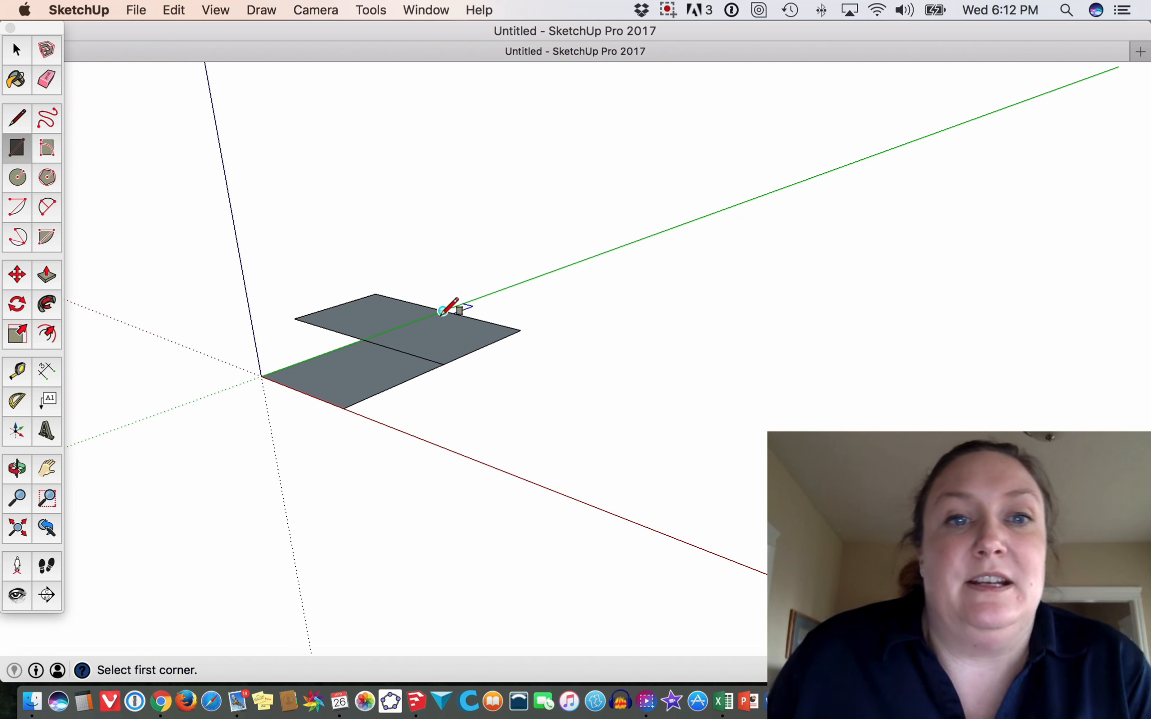
middle_click_drag(427, 265, 590, 503)
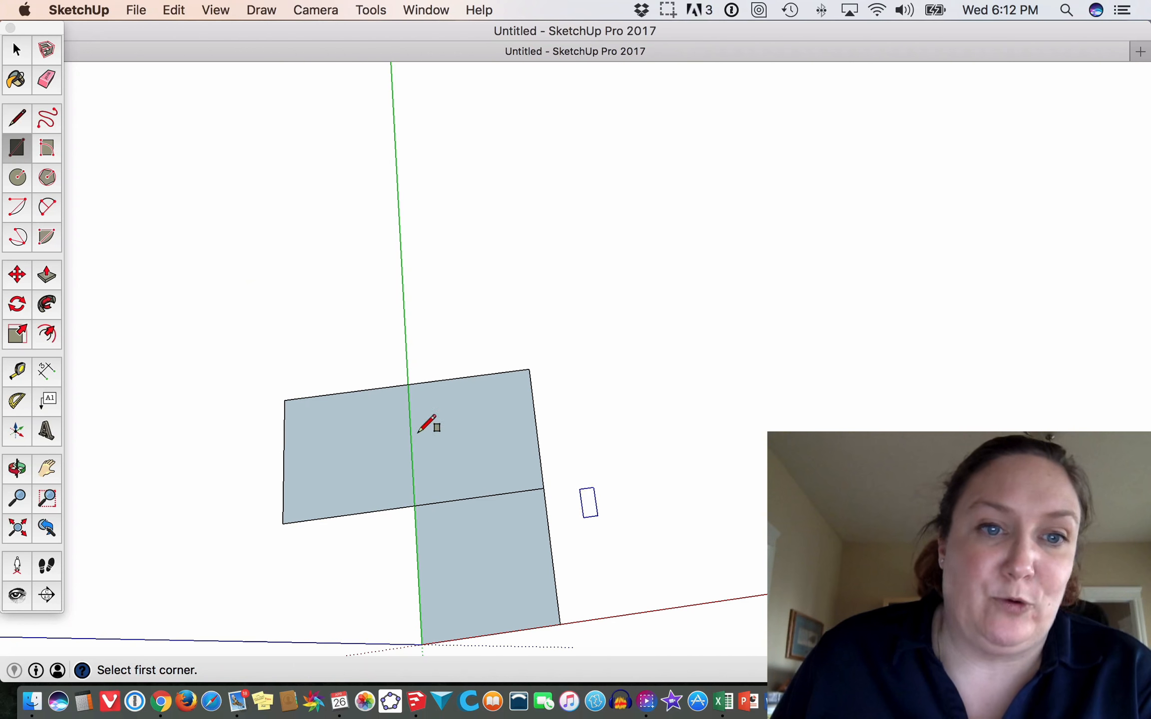
left_click(408, 385)
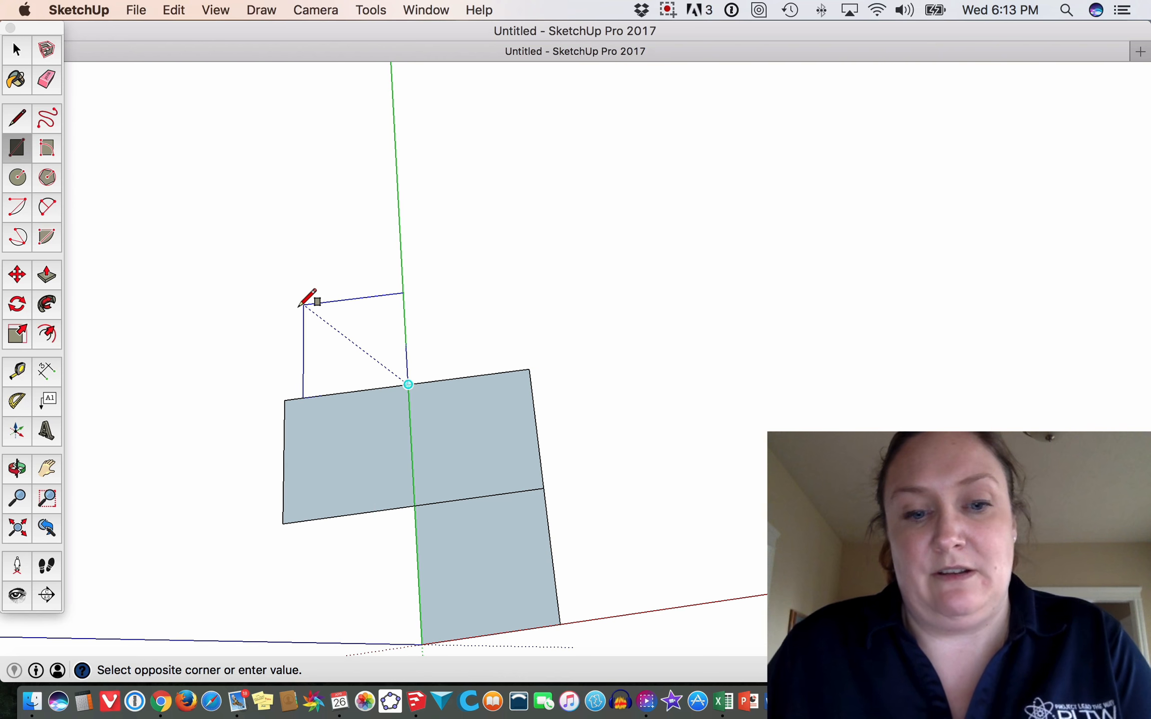
left_click(289, 295)
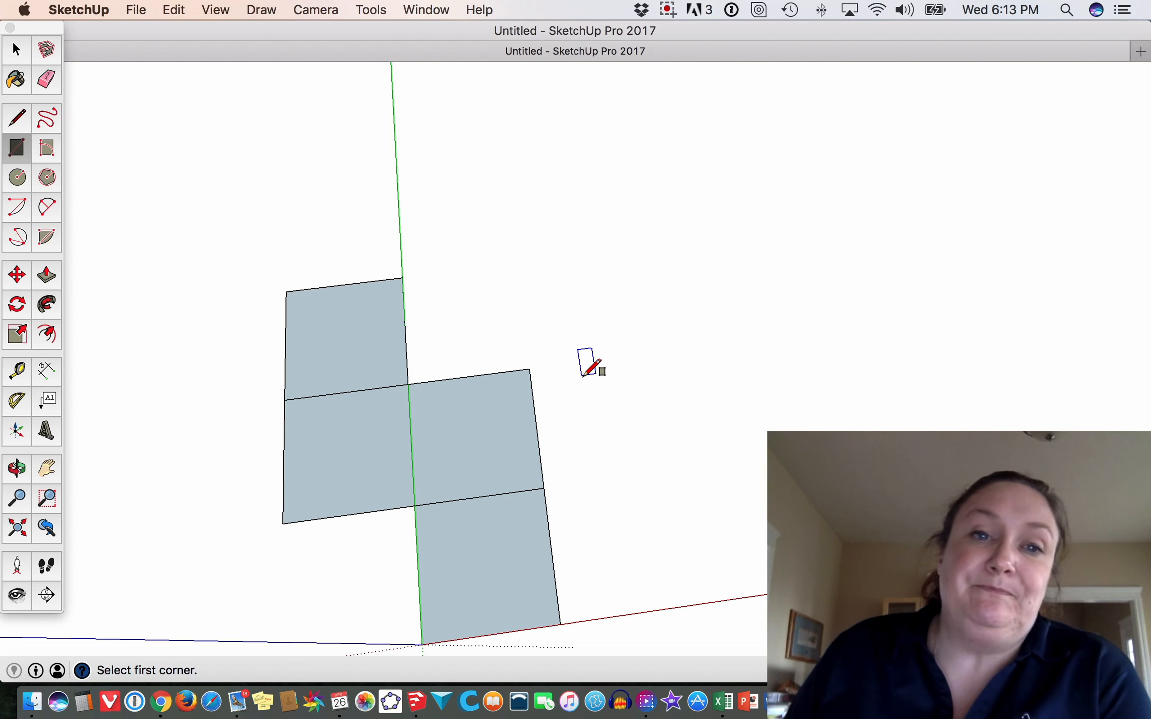
- Push/Pull the middle two-square rectangle upward by one cube height
key("o")
left_click_drag(607, 360, 583, 431)
key("r")
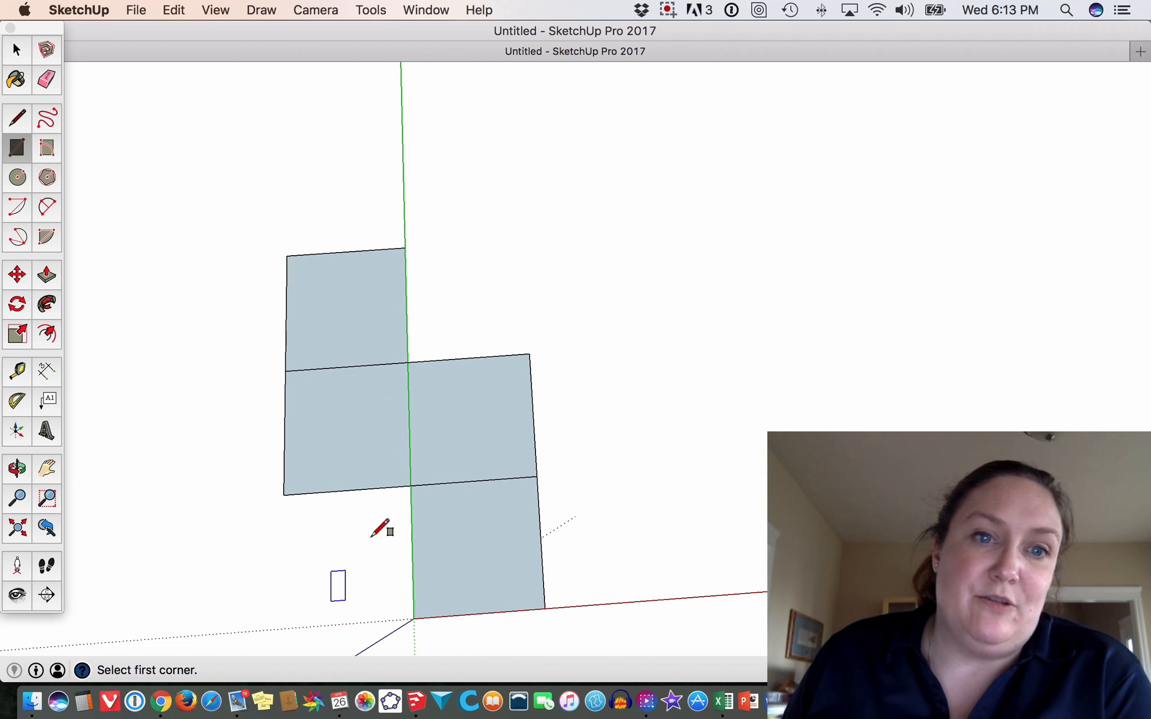
key("o")
left_click_drag(604, 476, 399, 257)
key("r")
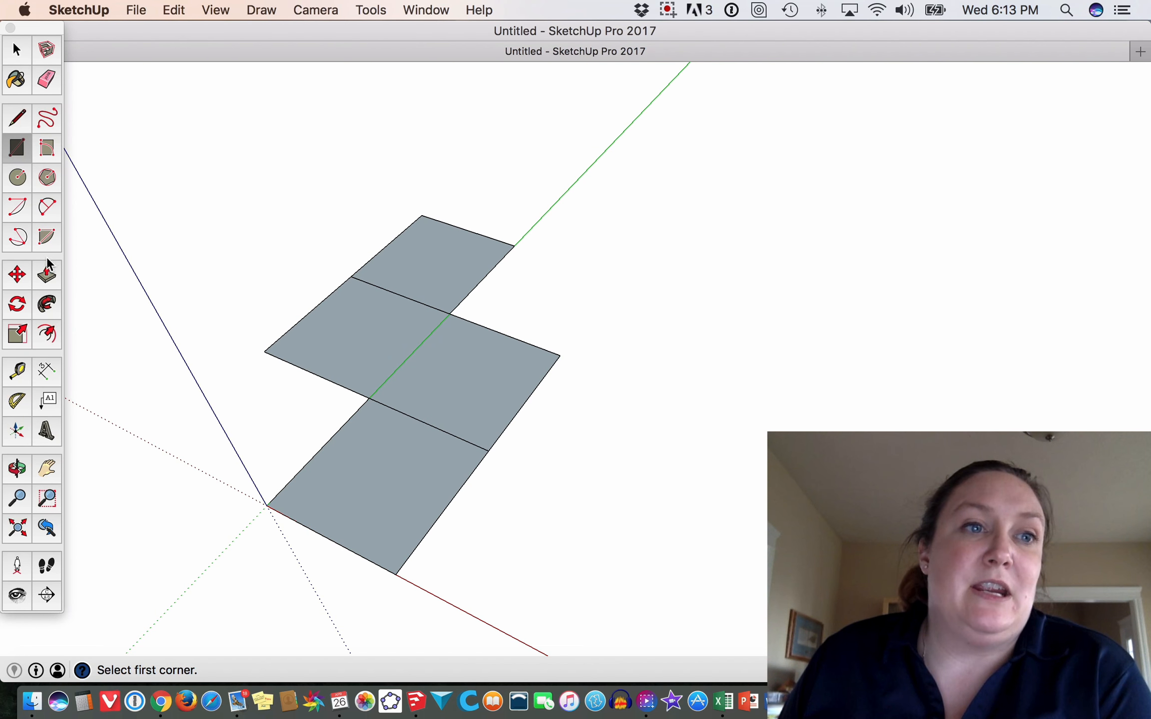
left_click(46, 274)
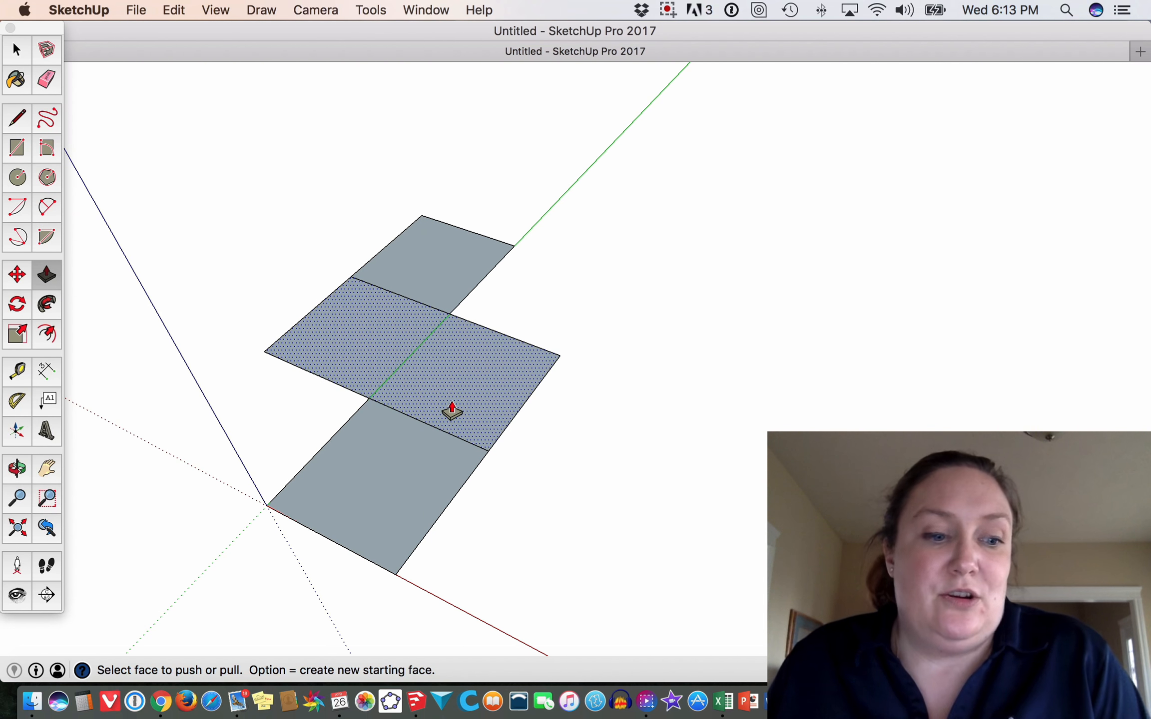
left_click(452, 409)
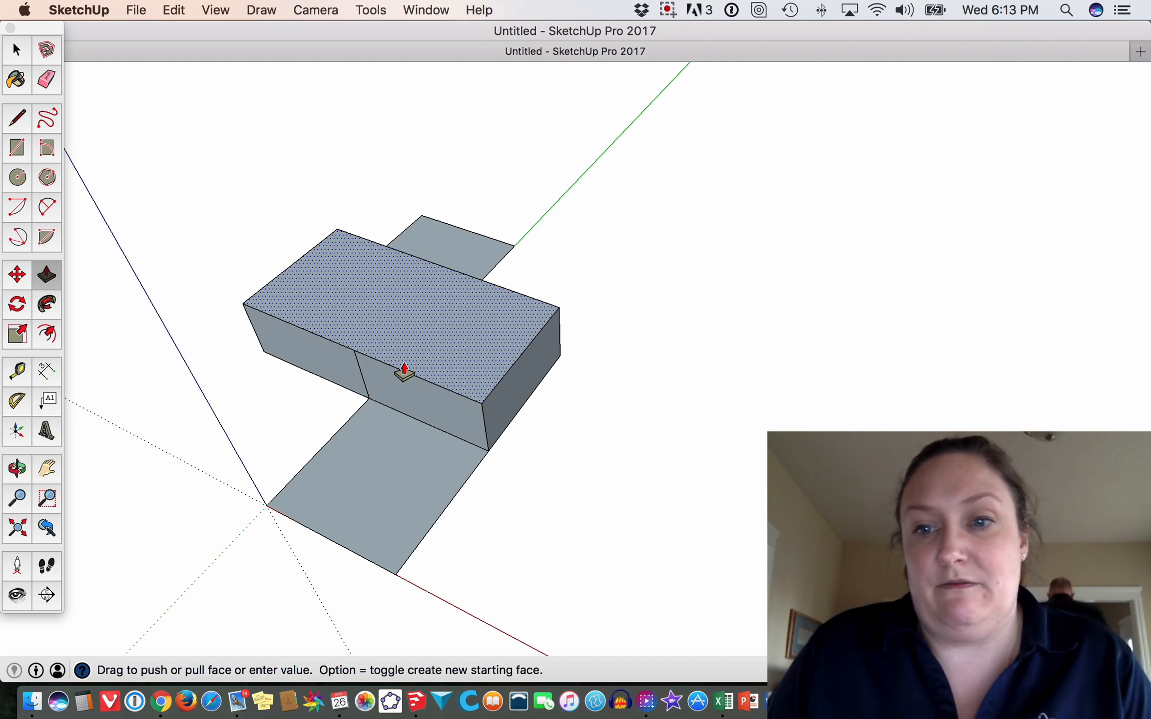
key("Return")
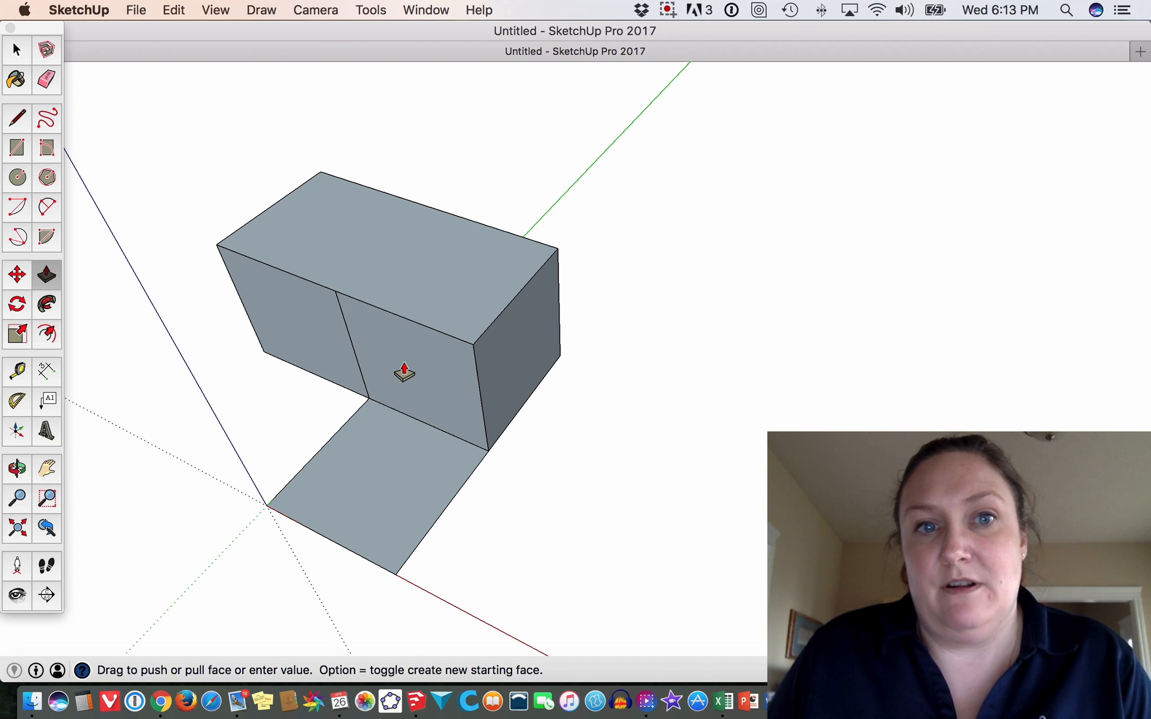
- Push/Pull the front square and the rear square up to the same height as the middle block
left_click(400, 518)
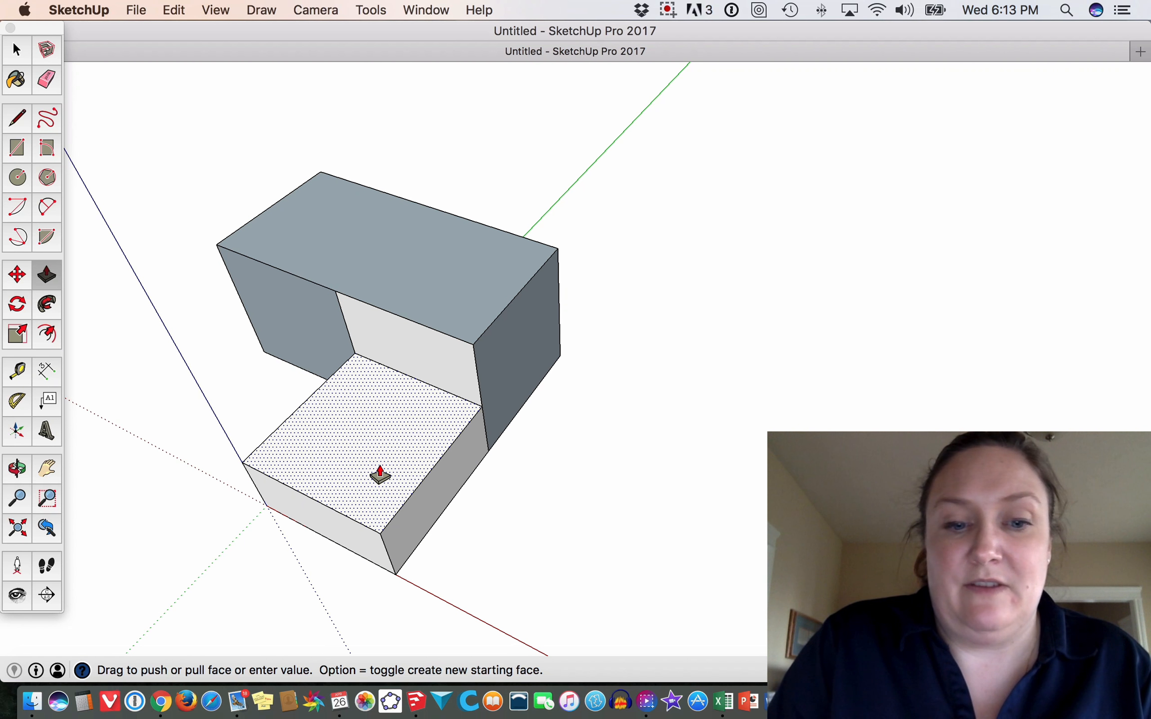
double_click(379, 475)
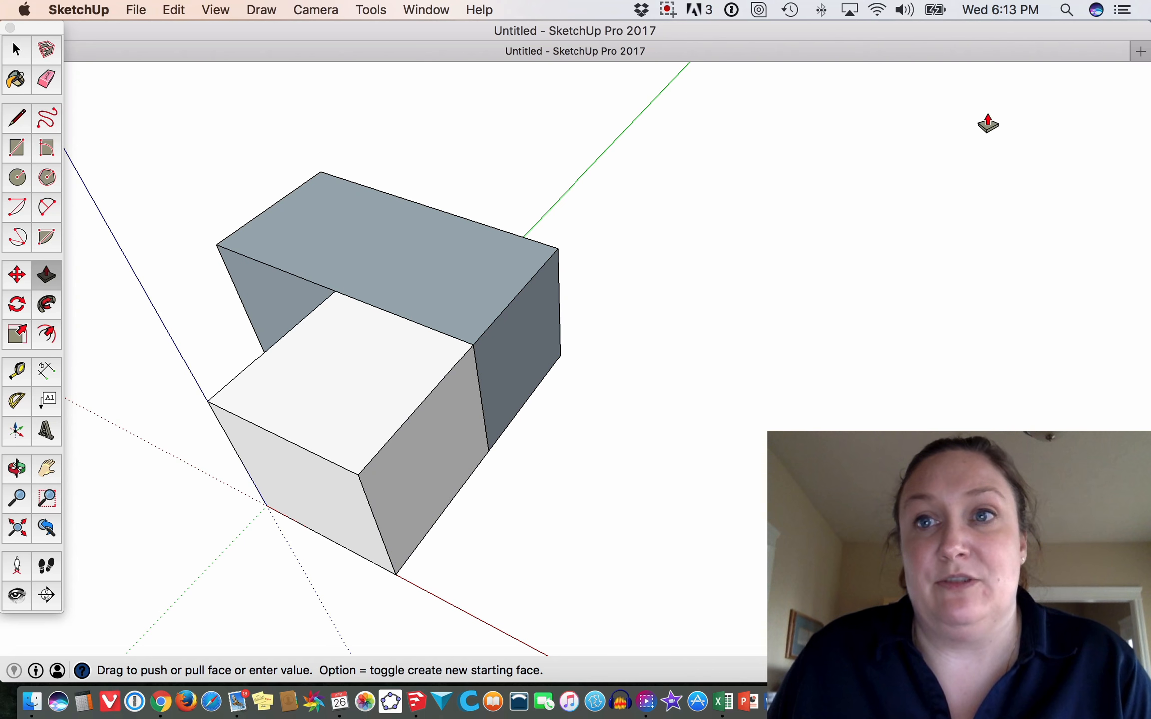
key("o")
left_click_drag(946, 201, 442, 327)
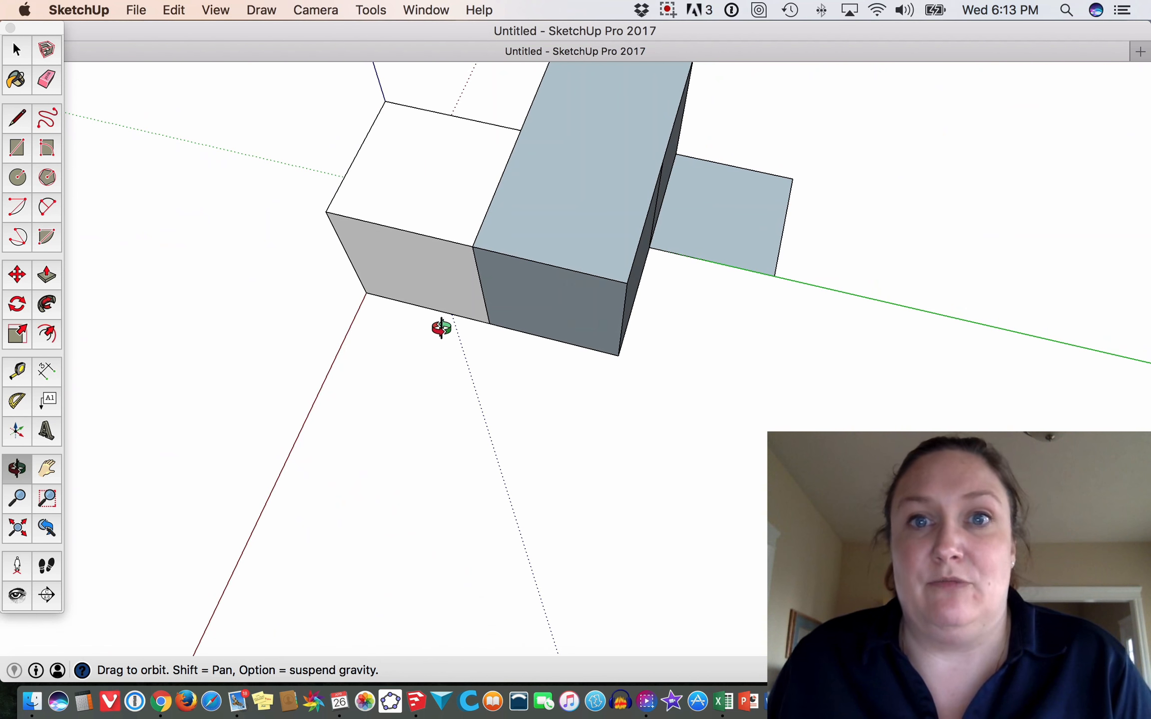
key("p")
left_click(725, 220)
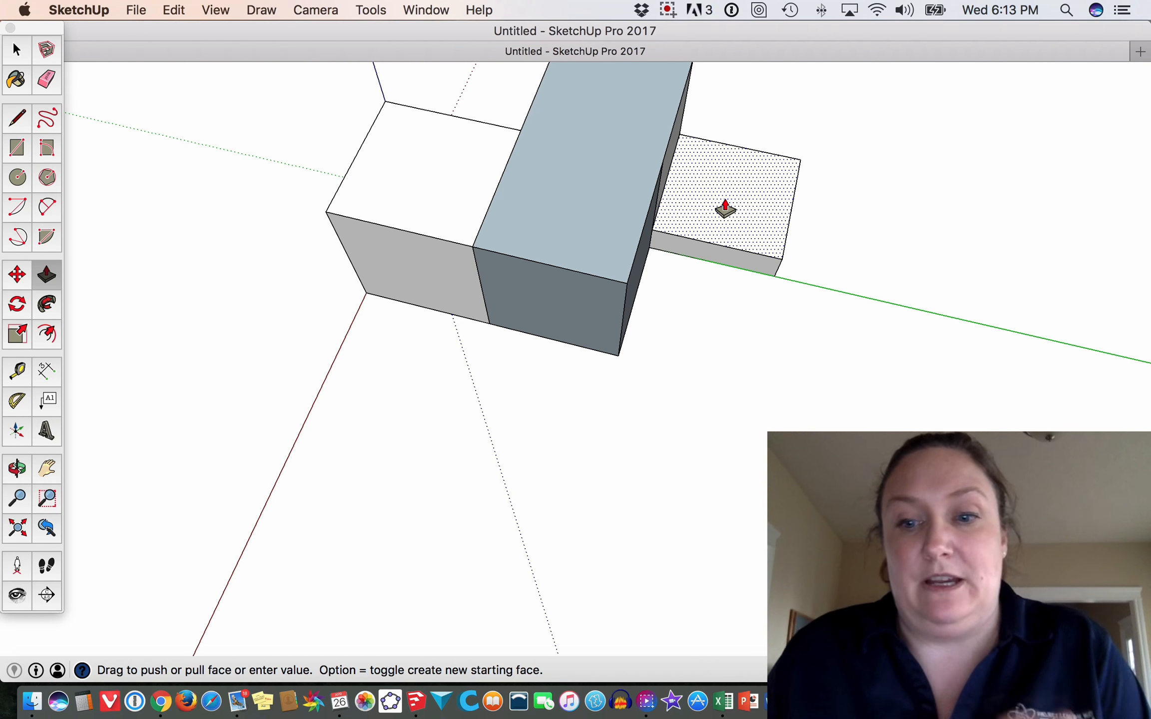
double_click(726, 209)
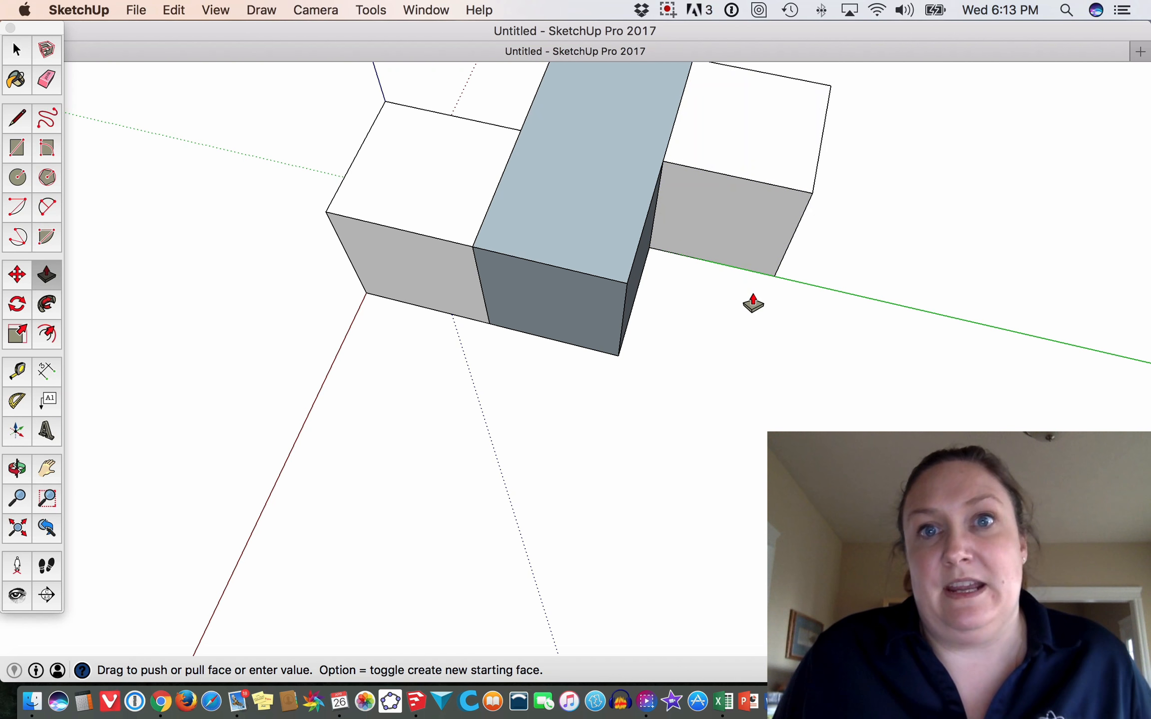
- Push/Pull the rear block's top face up one more cube height above the middle block
key("o")
left_click_drag(722, 339, 1147, 332)
key("p")
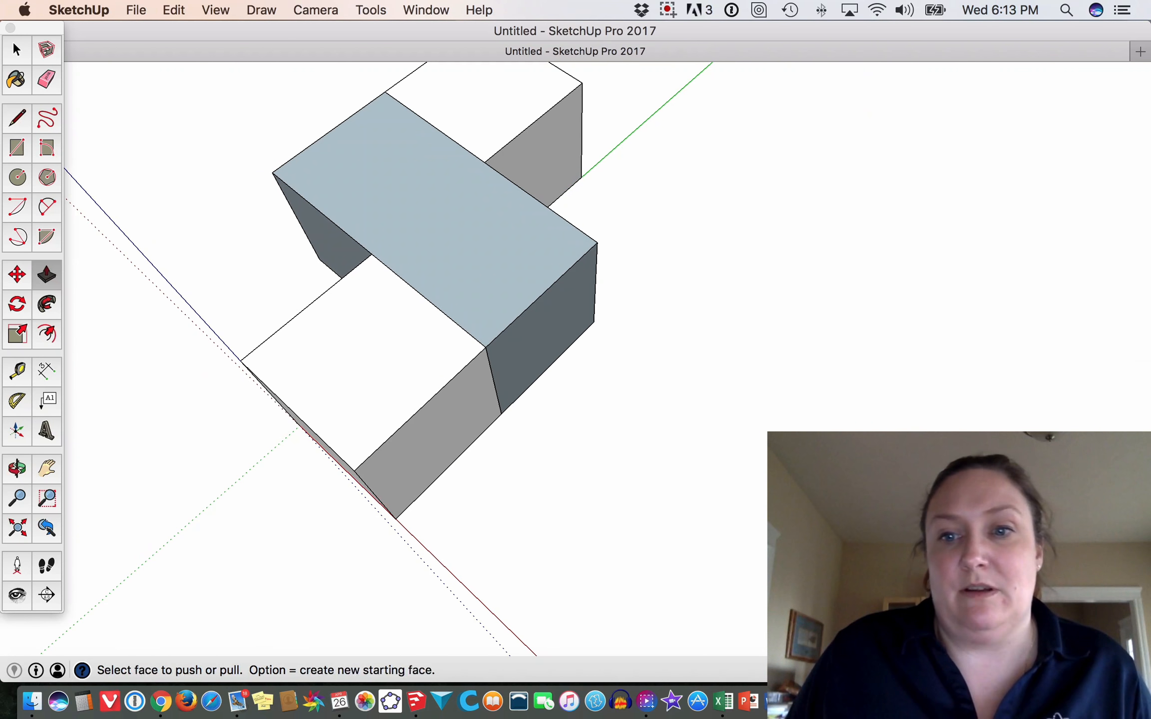
left_click(466, 97)
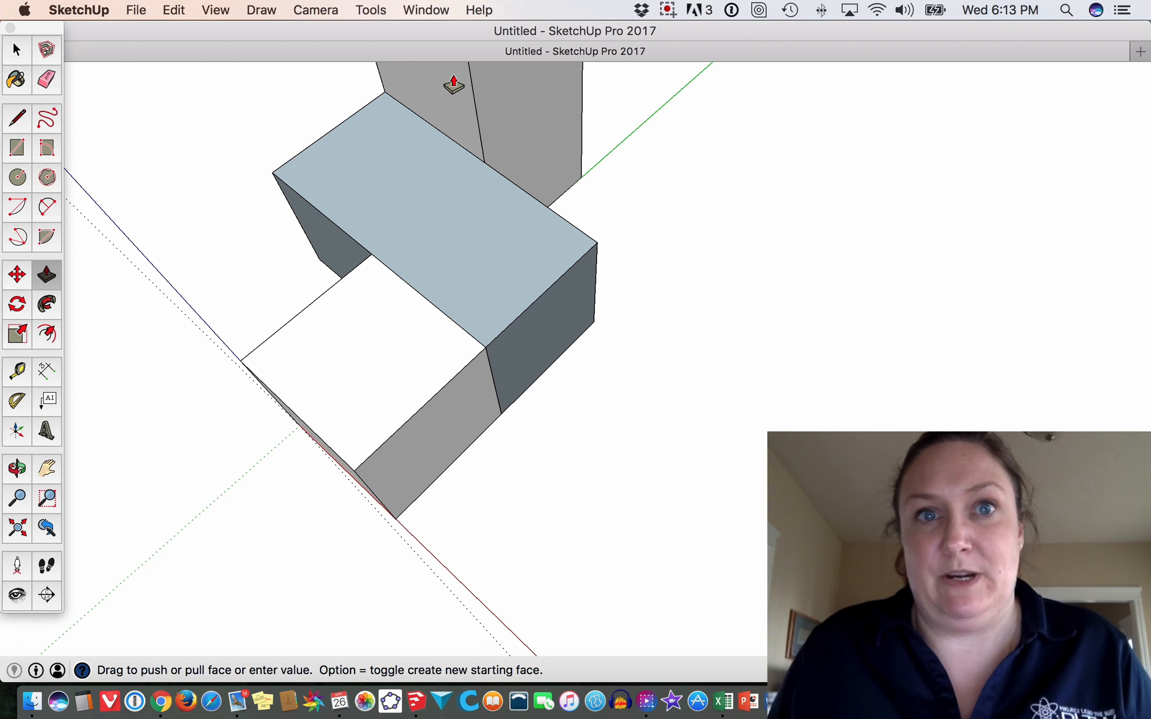
left_click(565, 311)
- Bring the whole stepped model into view and switch to the standard Iso view
middle_click_drag(565, 311, 613, 173)
scroll(496, 234, "down", 5)
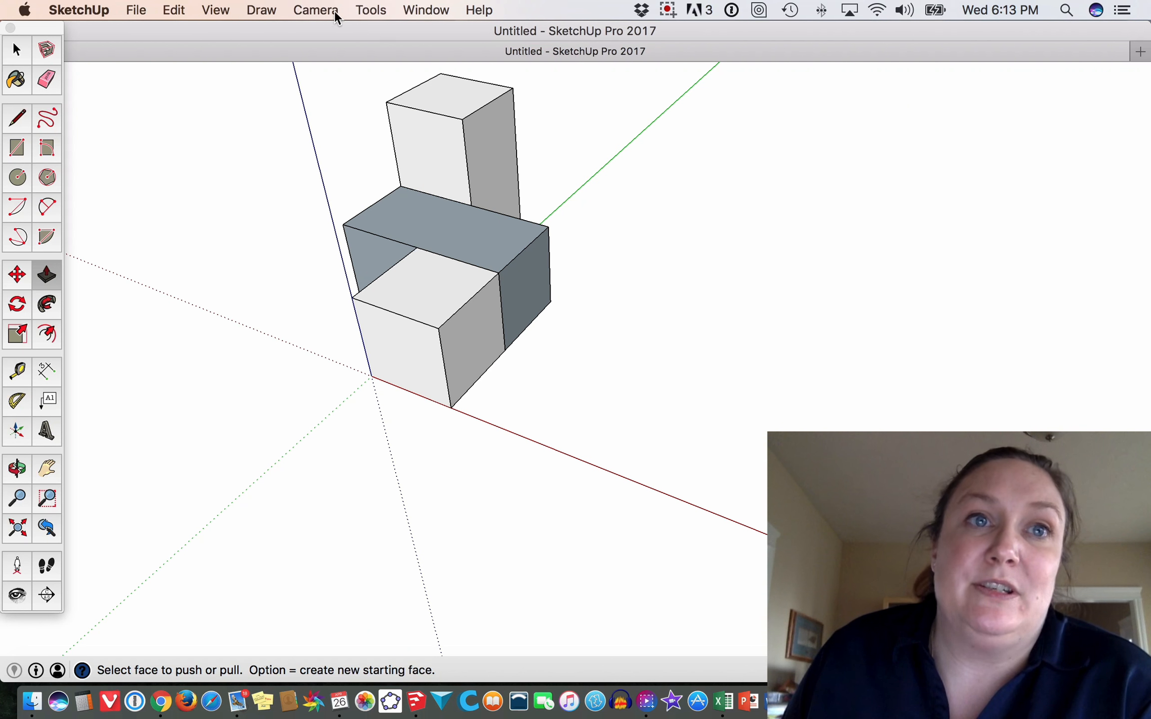
left_click(314, 11)
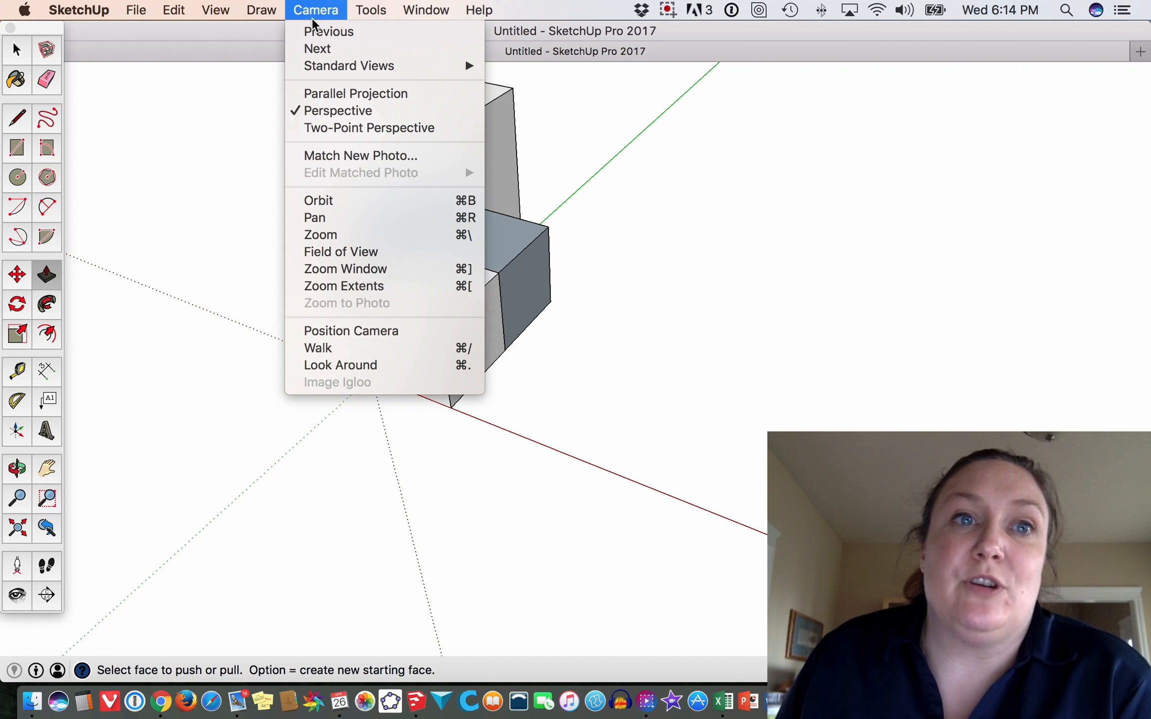
mouse_move(325, 66)
left_click(525, 172)
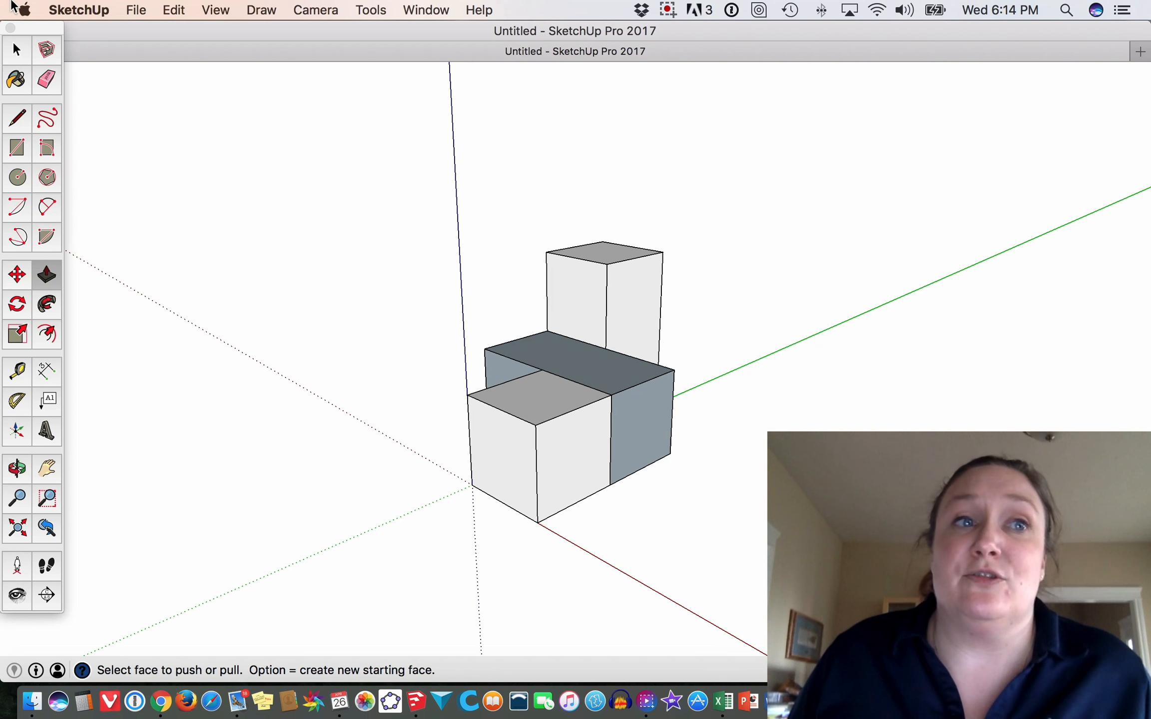
- Dimension the front block's bottom edge along the red axis, placing the dimension on the ground in front of the block
left_click(47, 371)
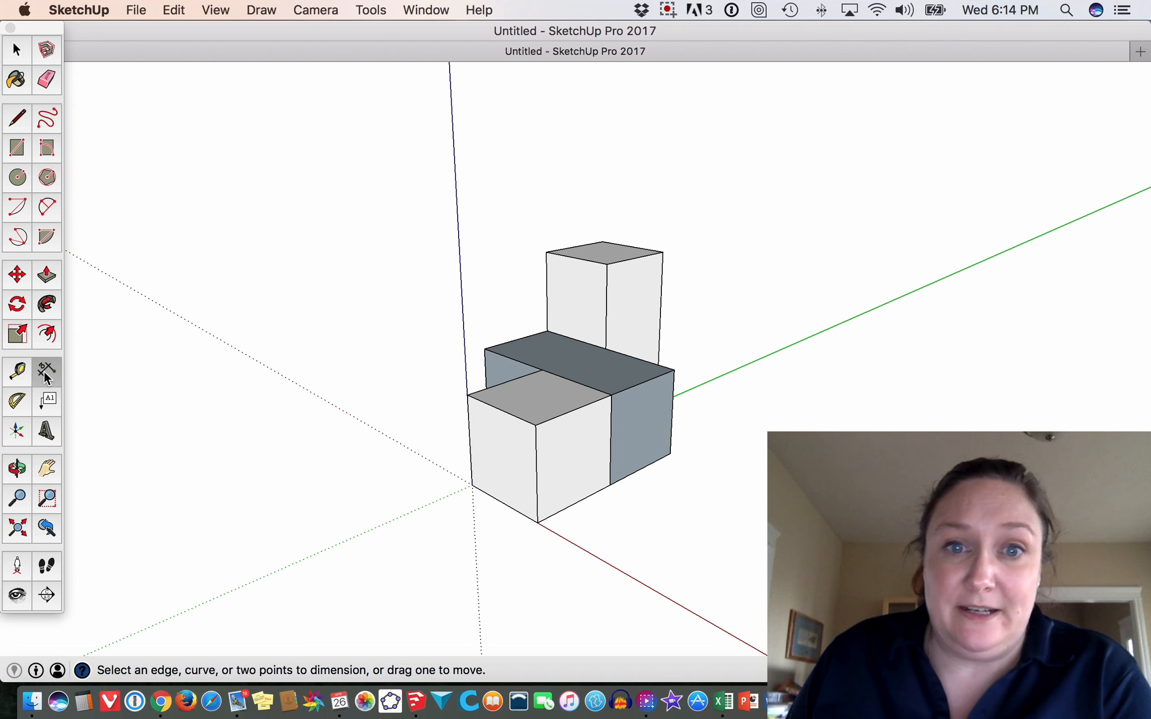
left_click(537, 523)
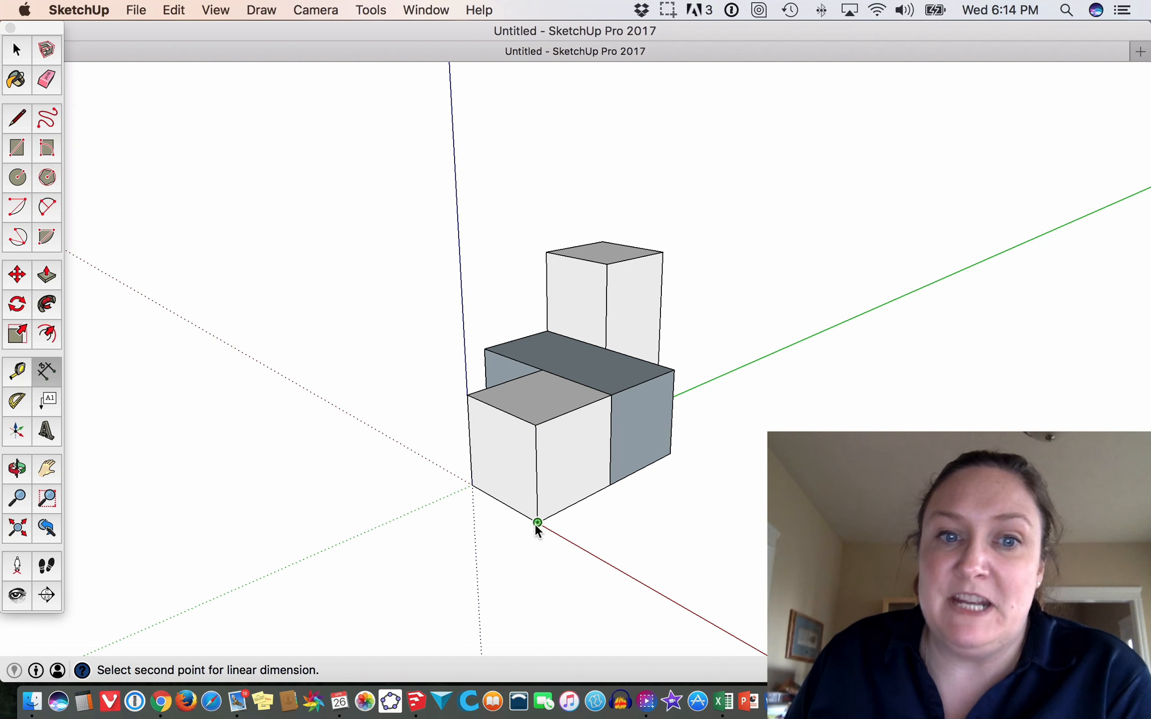
left_click(470, 486)
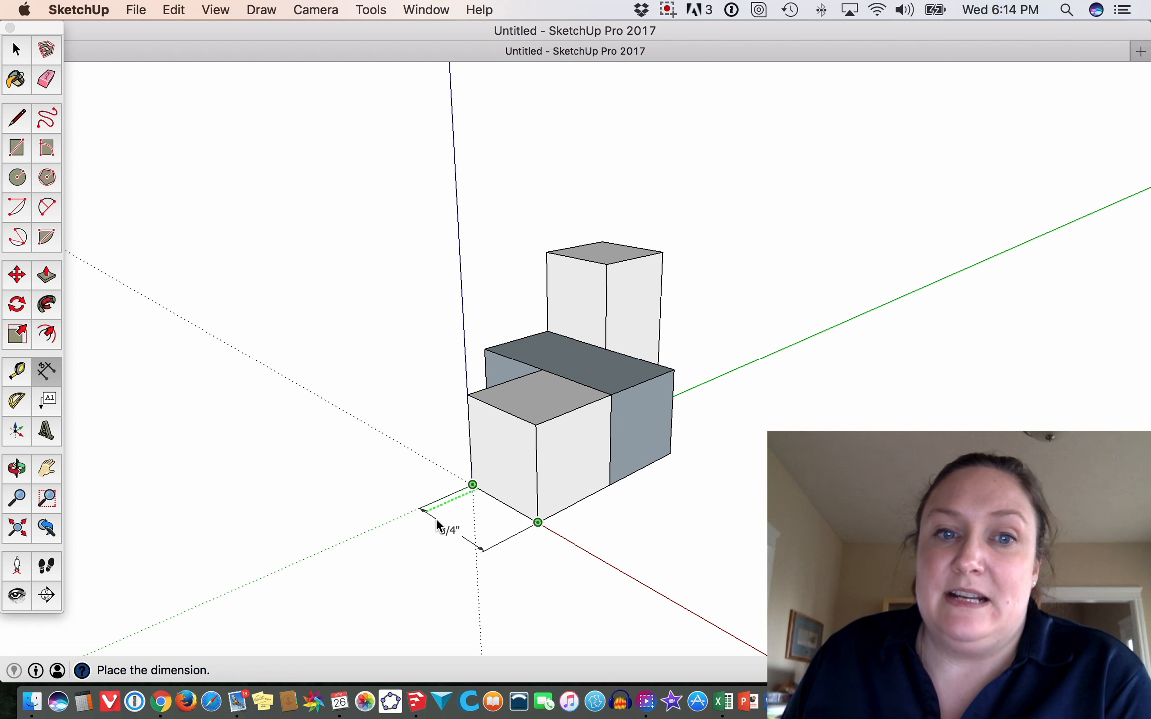
left_click(436, 520)
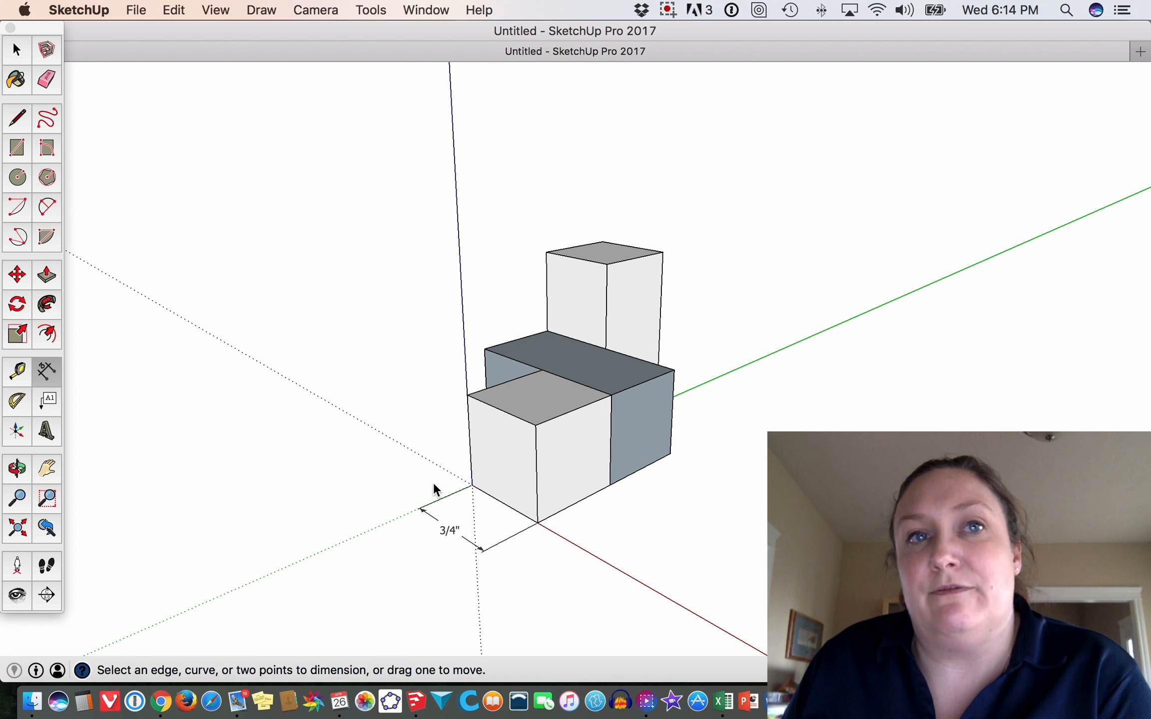
- Set the model's length units to Decimal inches and the angle precision to 0.00
left_click(419, 7)
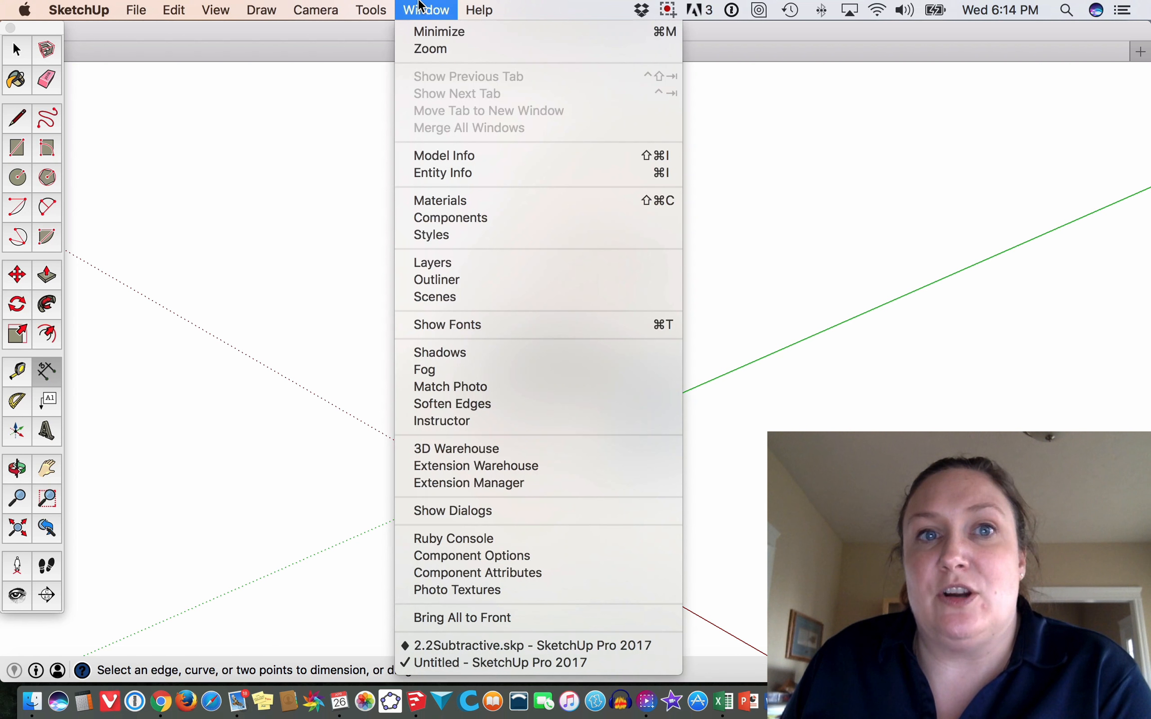
left_click(464, 156)
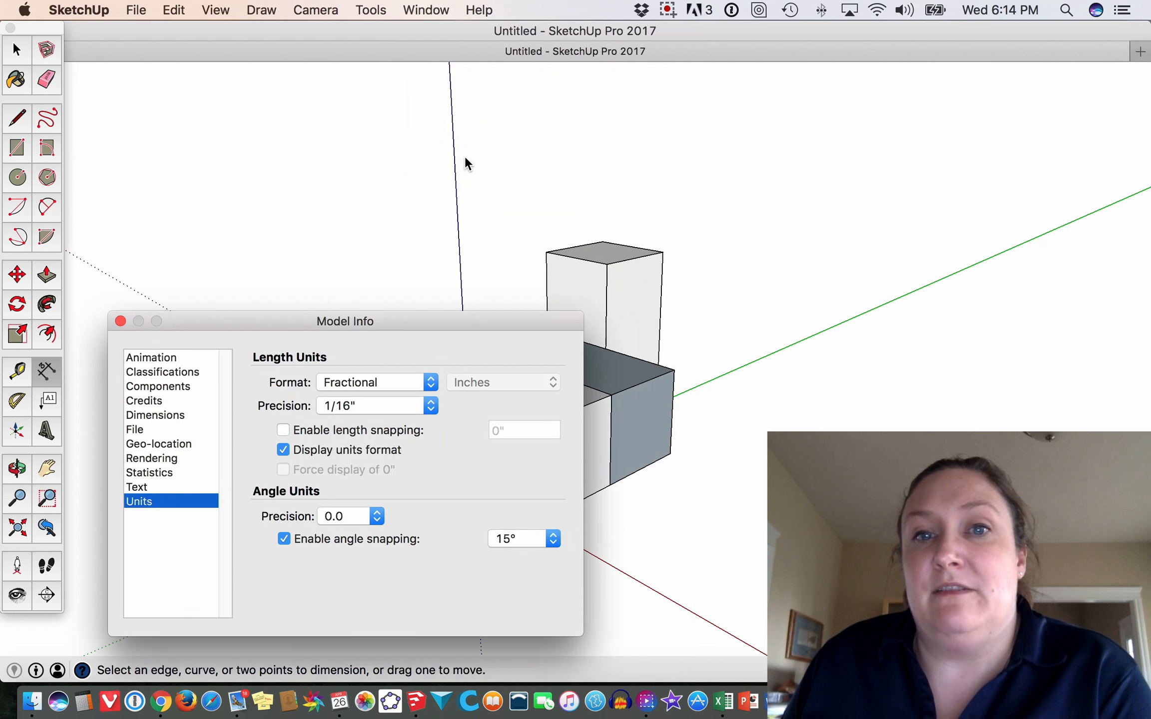
left_click(371, 381)
left_click(370, 348)
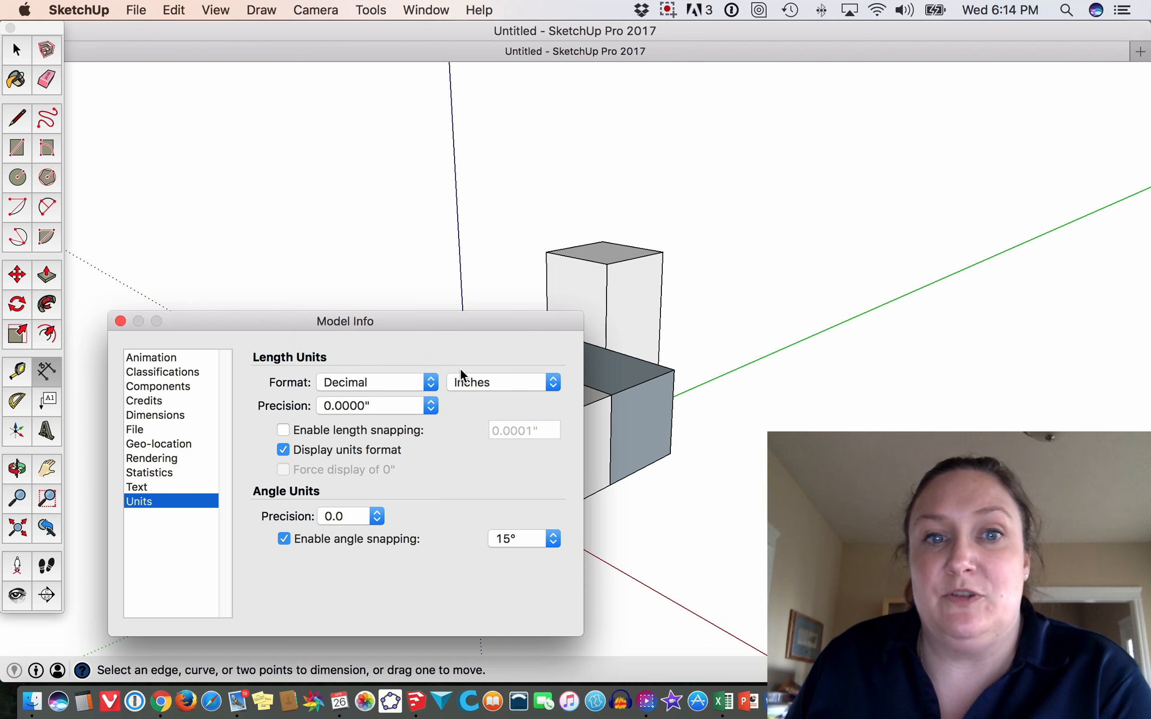
left_click(363, 517)
left_click(359, 528)
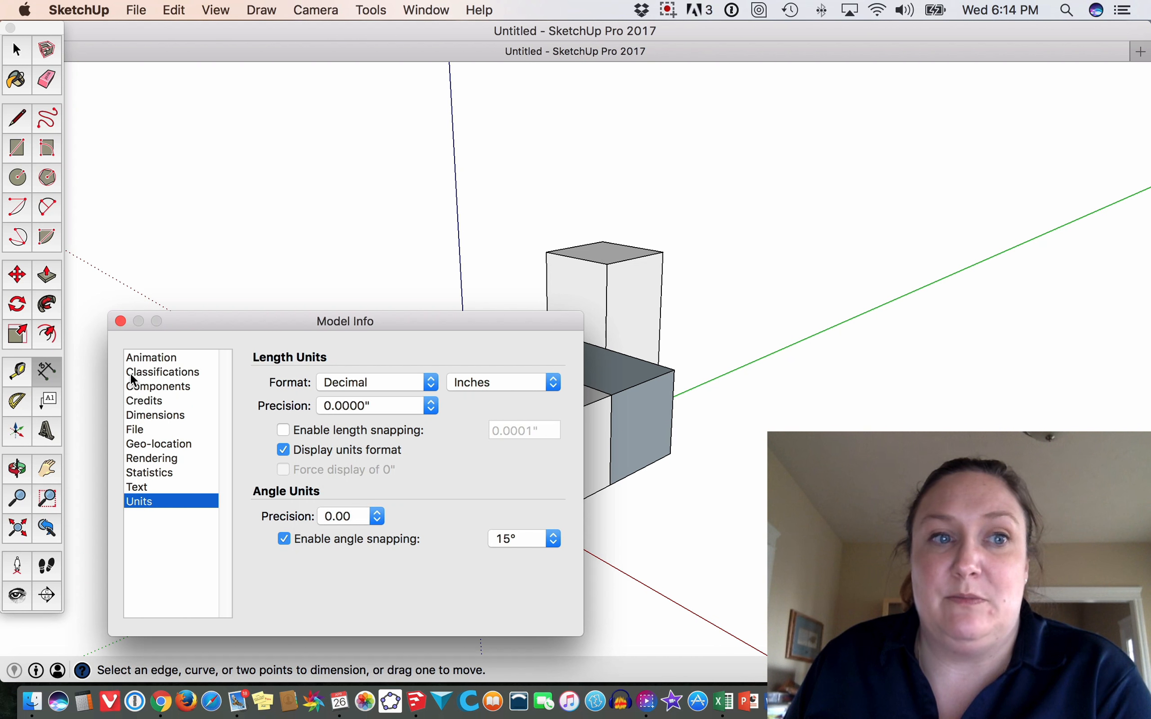
left_click(120, 322)
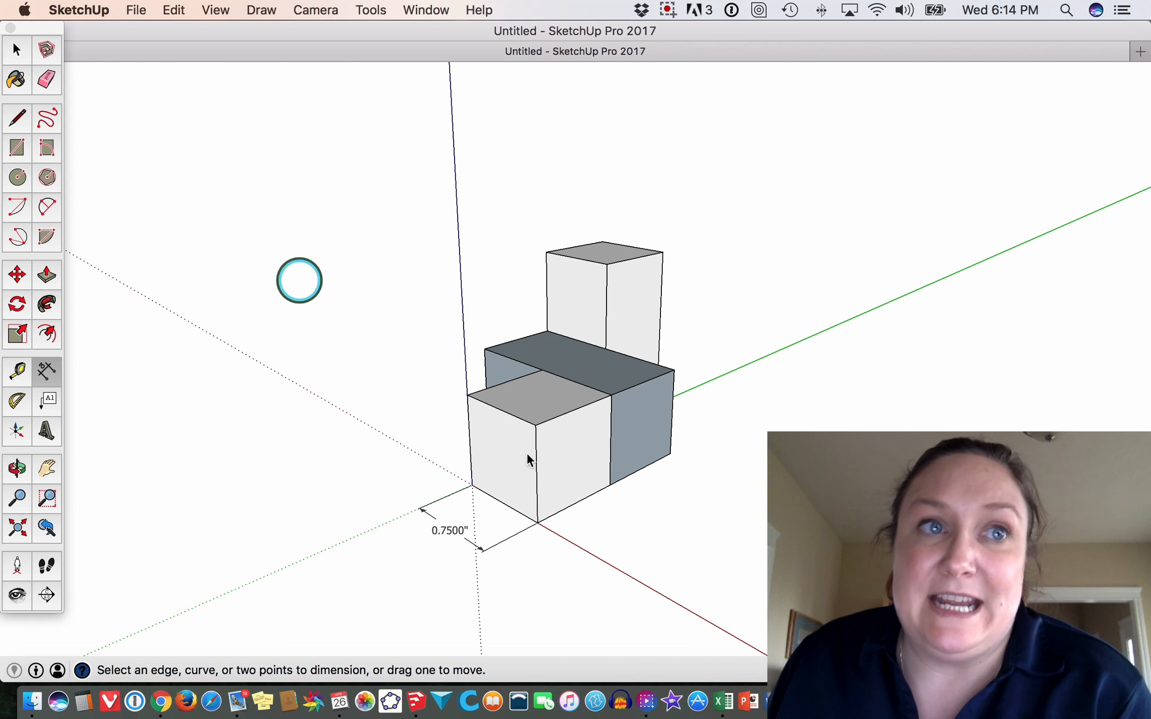
- Dimension the model's overall depth parallel to the green axis, from the front block's outer bottom corner to the rear block's far bottom corner
middle_click_drag(804, 342, 580, 317)
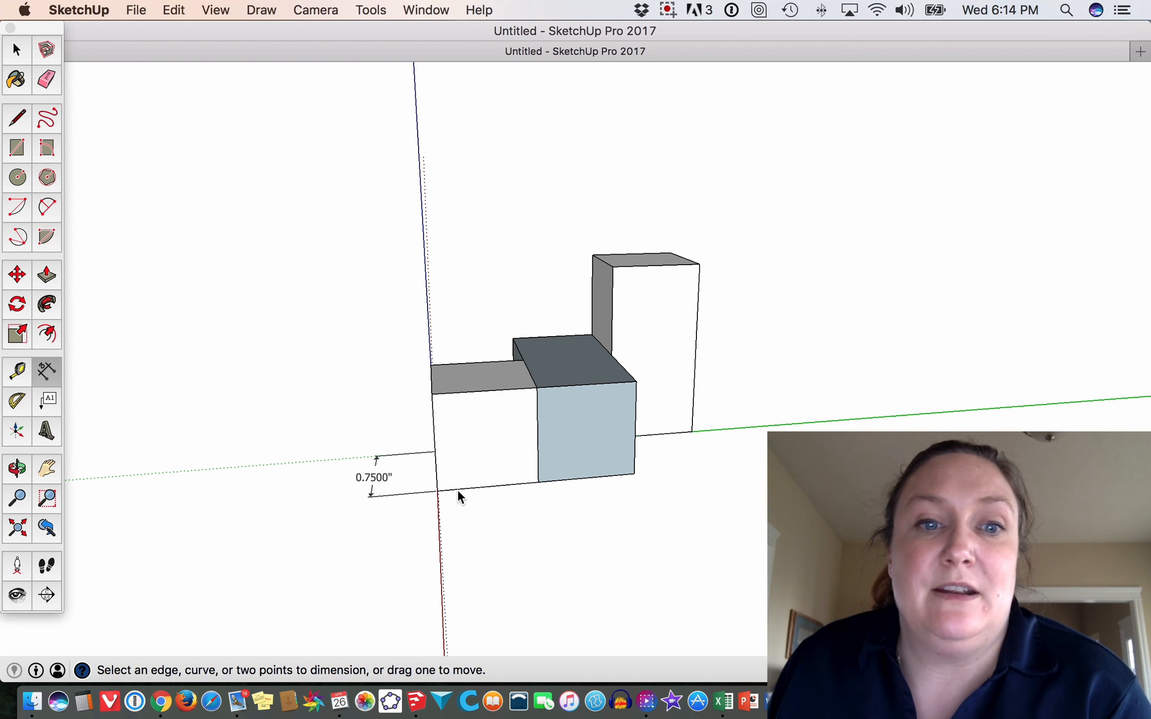
left_click(437, 491)
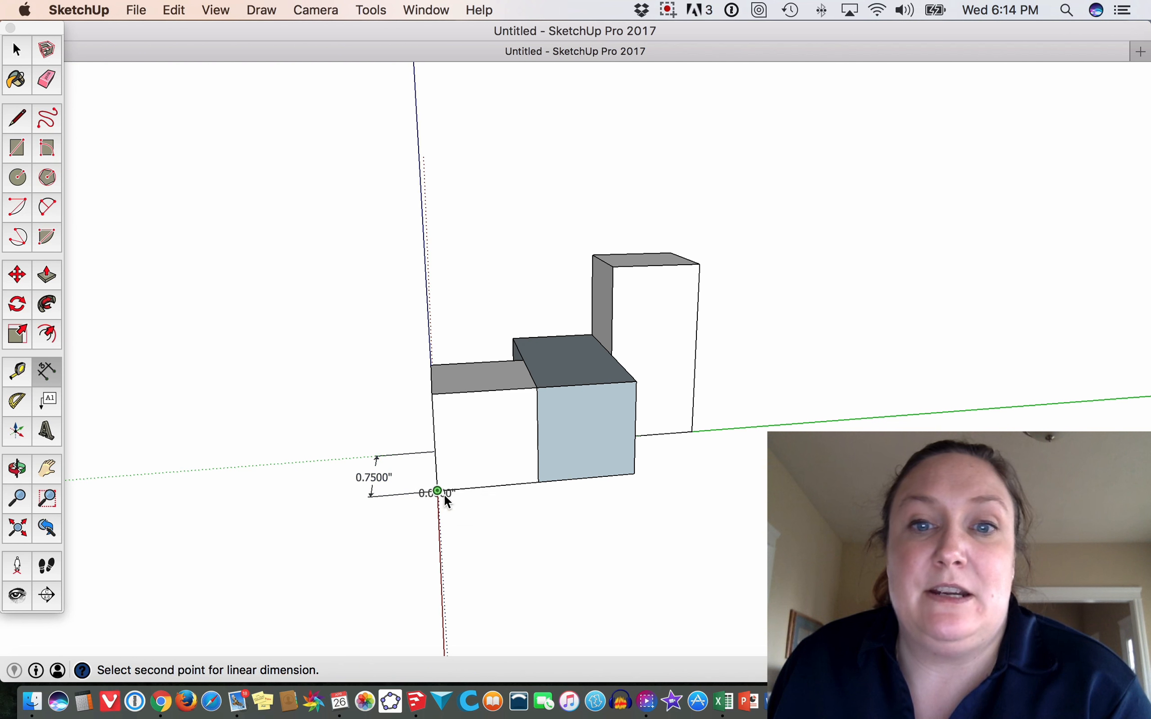
left_click(692, 432)
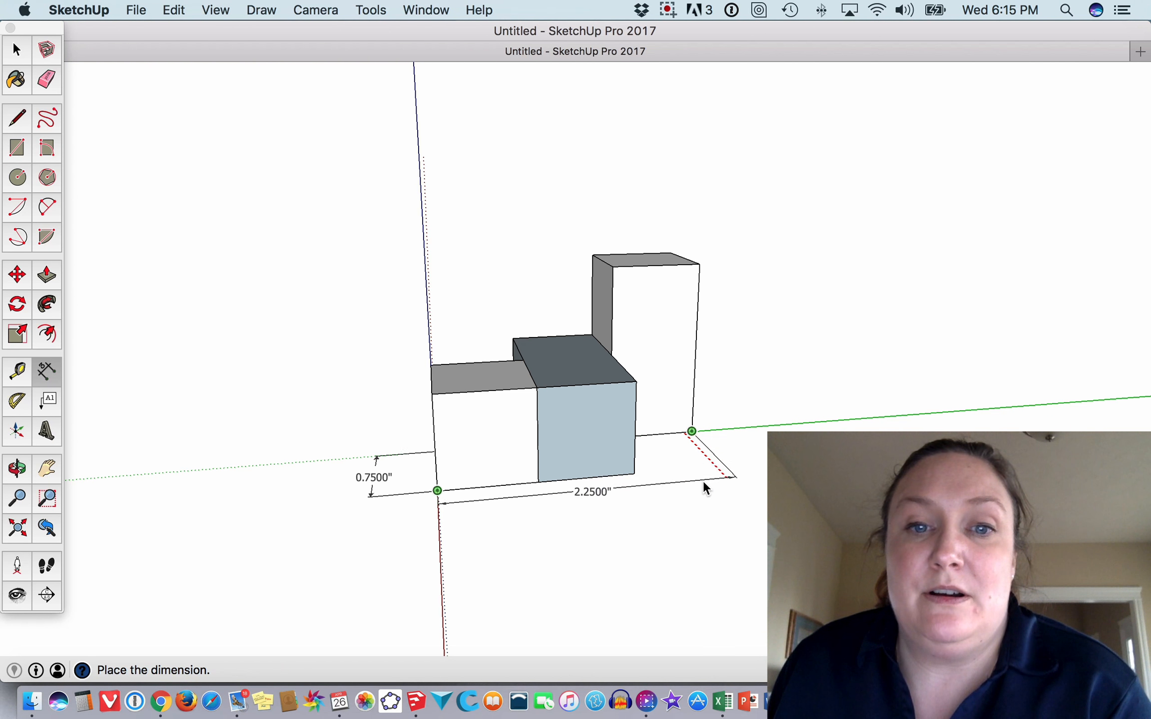
left_click(711, 492)
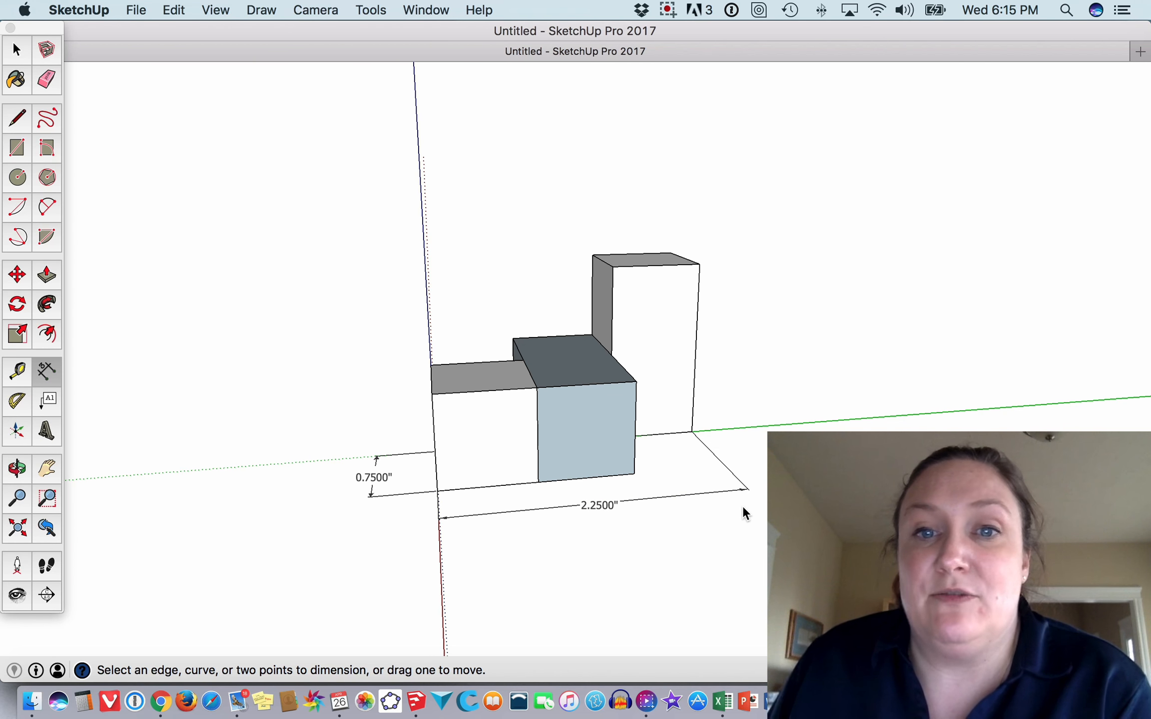
- Dimension the rear block's full height at its outer edge and the middle block's height between its side face's edge midpoints
left_click(692, 431)
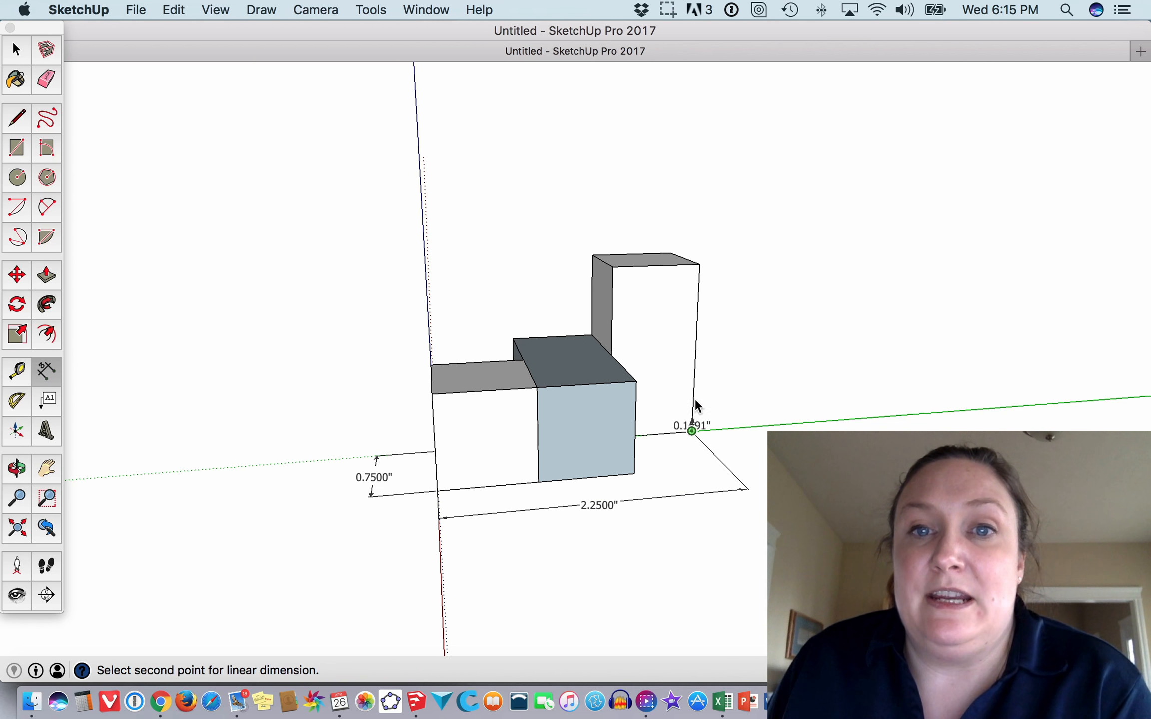
left_click(700, 264)
left_click(763, 266)
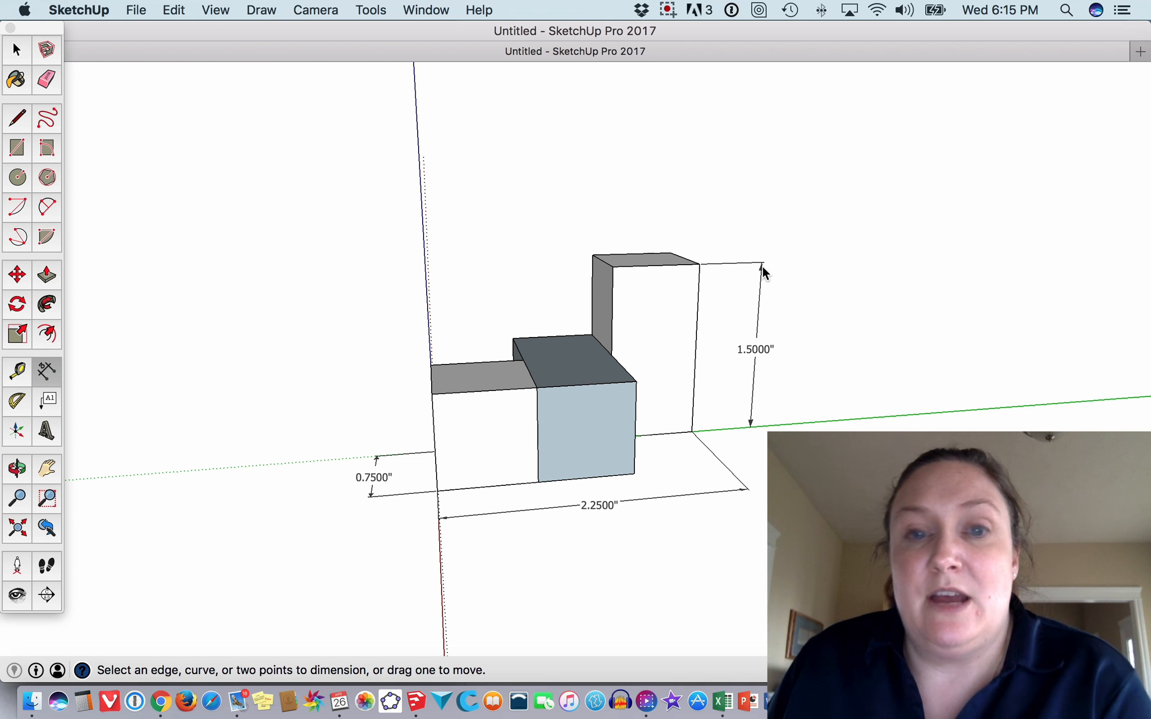
left_click(587, 477)
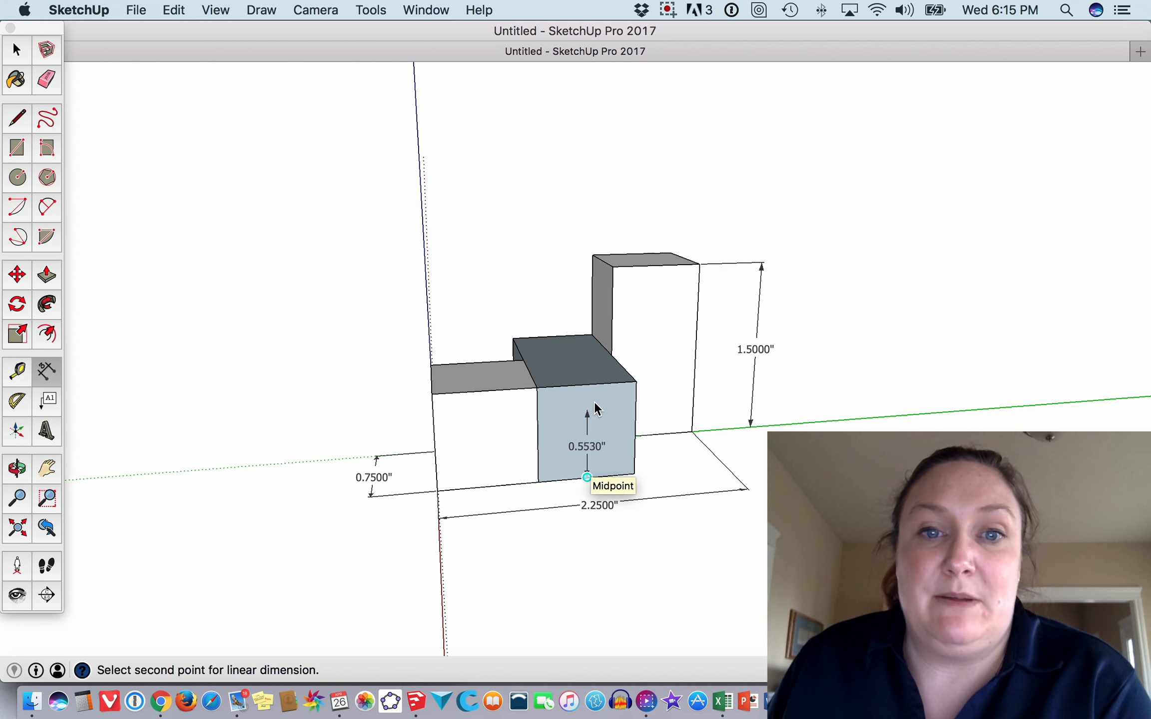
left_click(587, 383)
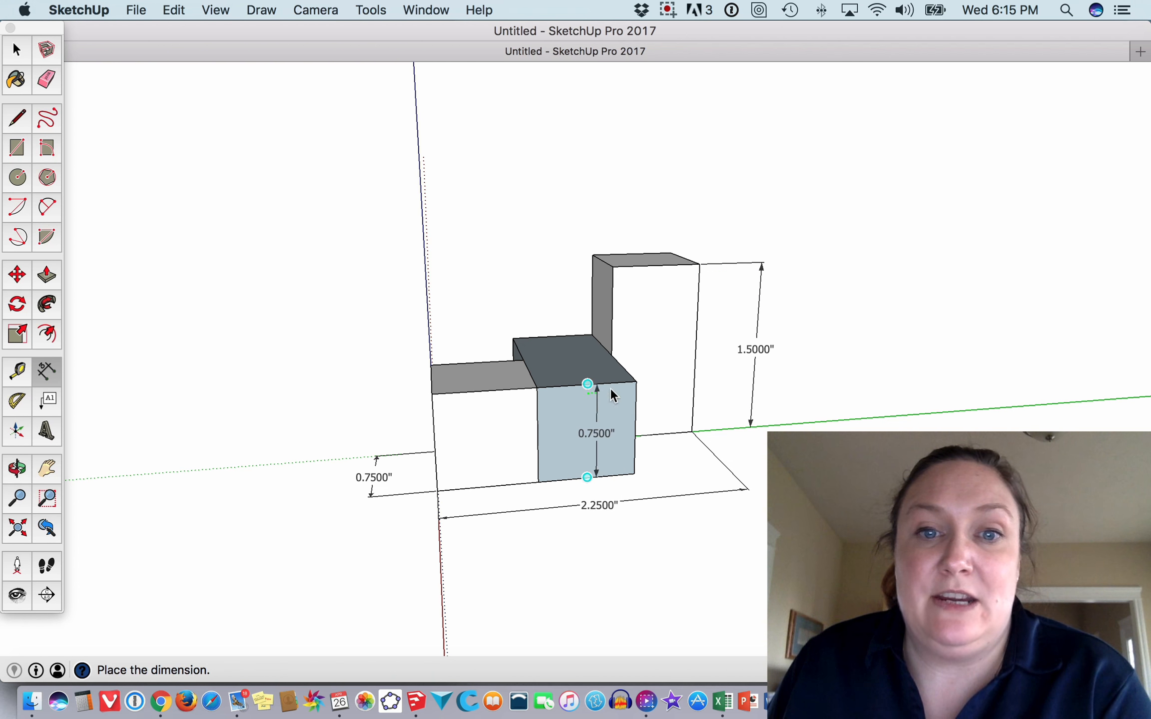
left_click(671, 398)
- Dimension the model's overall width parallel to the red axis, from the front block's outer corner to the middle block's opposite end
middle_click_drag(585, 457, 1046, 402)
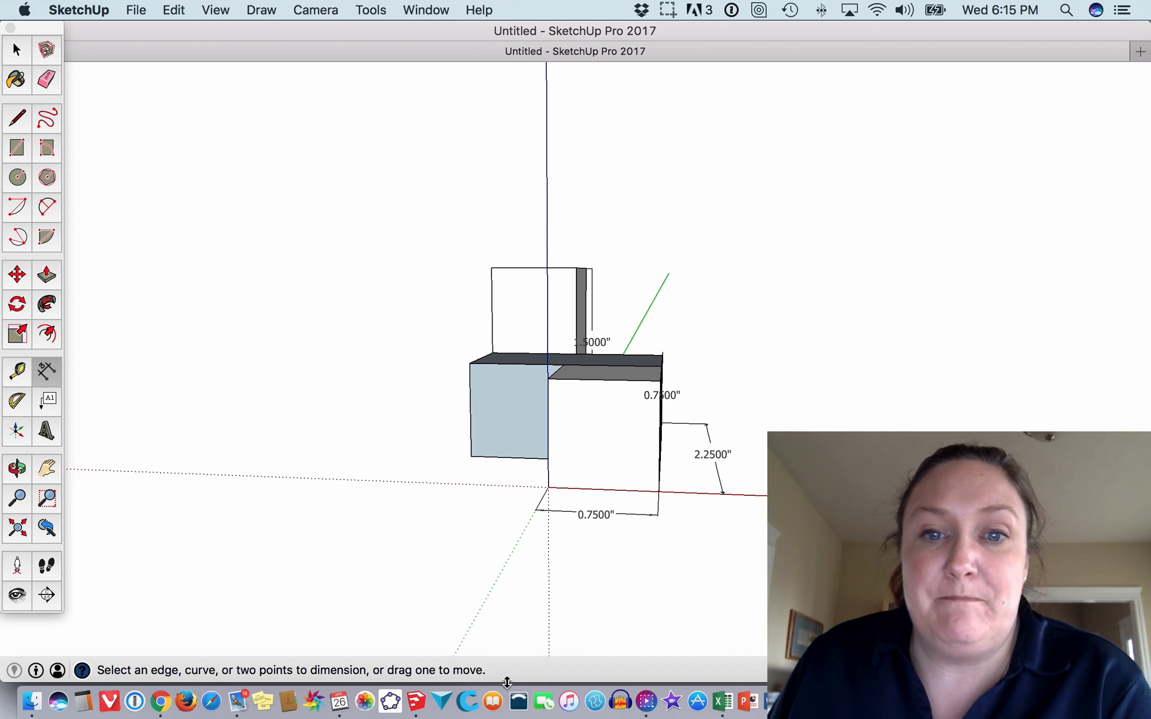
left_click(659, 492)
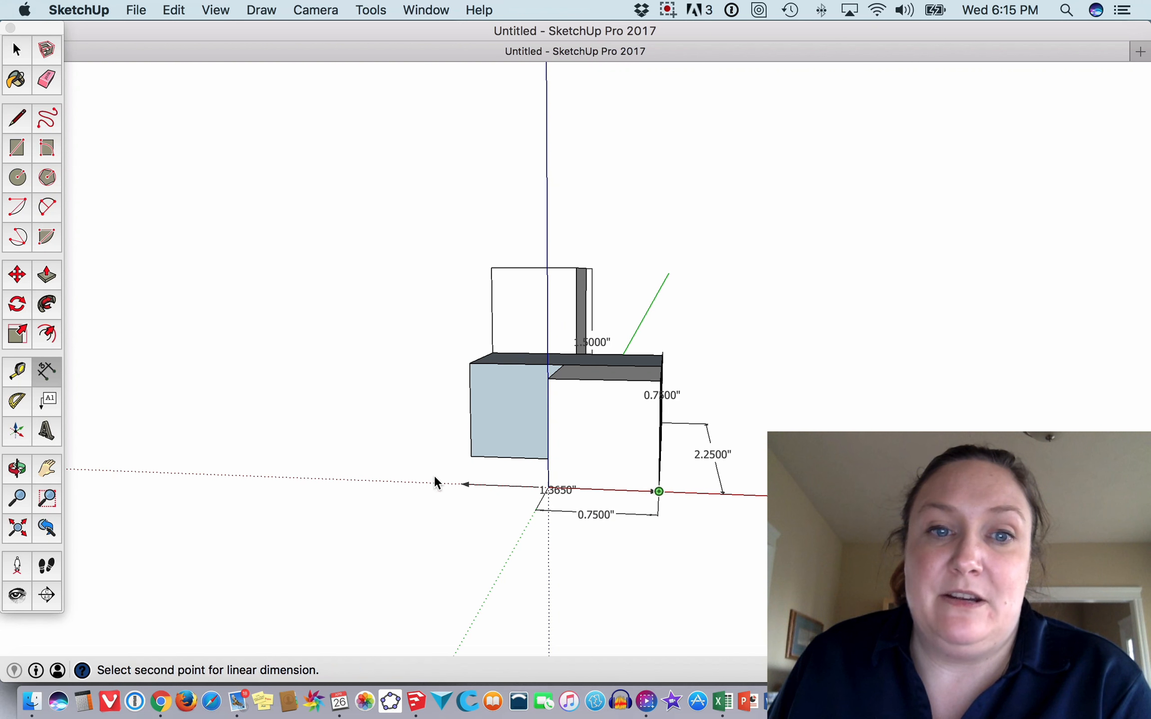
left_click(471, 457)
left_click(443, 536)
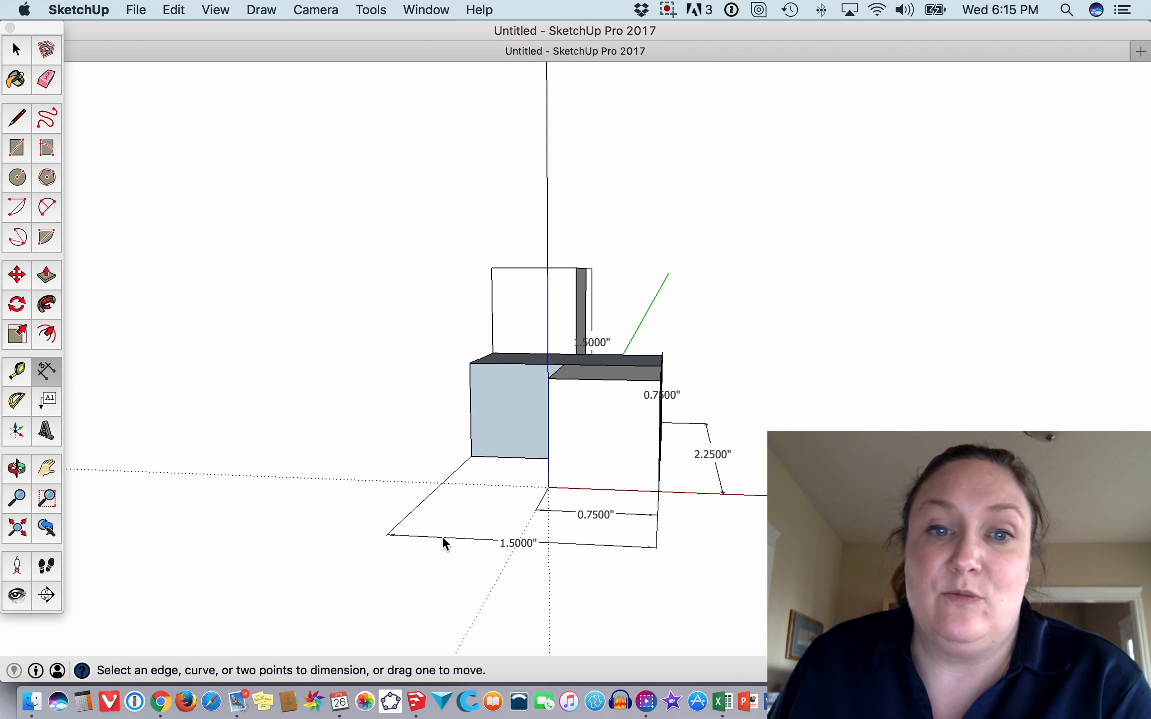
- Switch to the standard Iso view and move the overall width dimension closer to the model
left_click(316, 10)
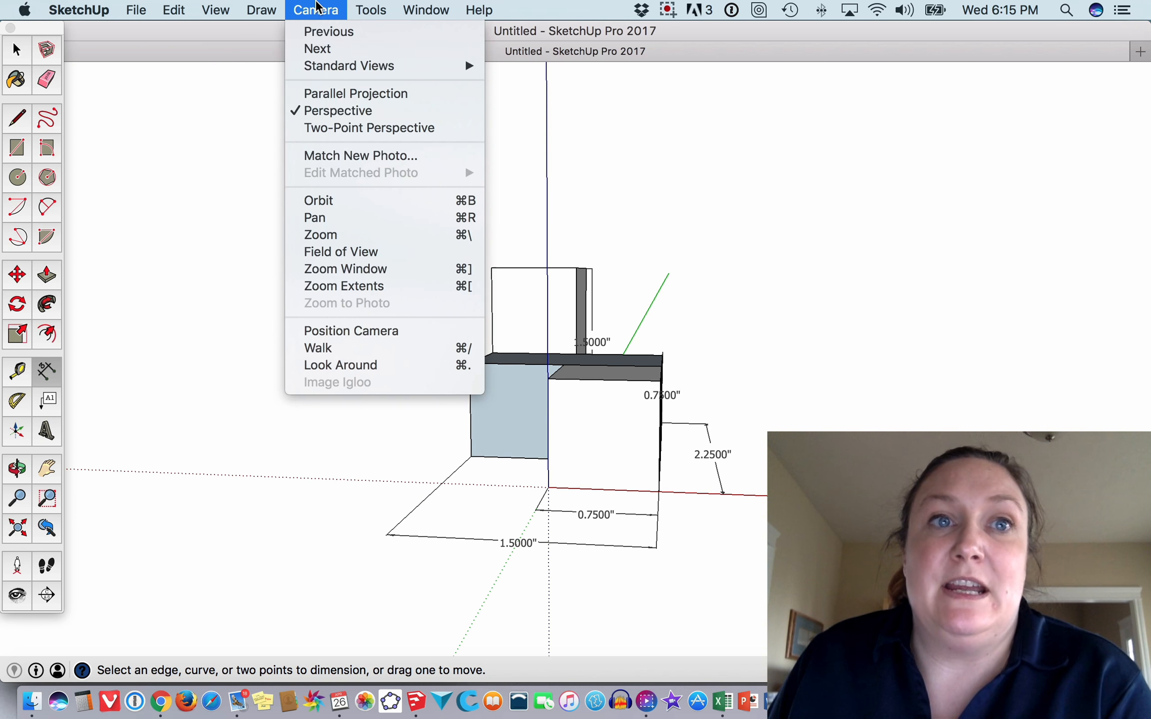
mouse_move(372, 63)
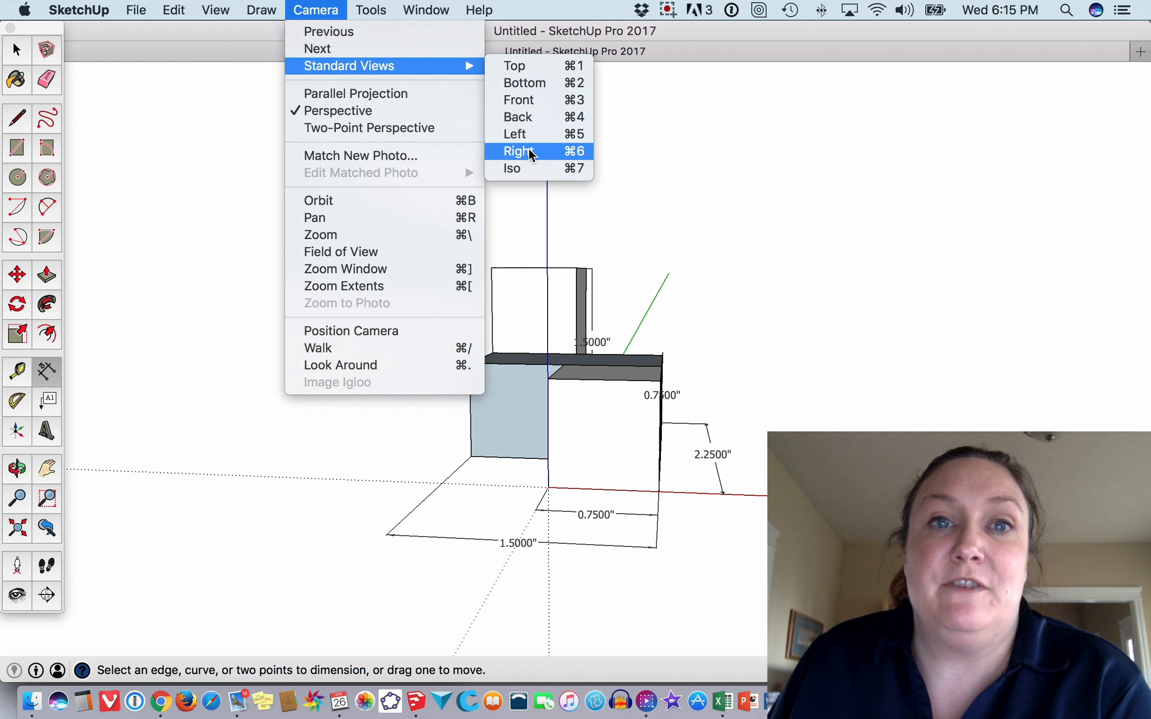
left_click(528, 168)
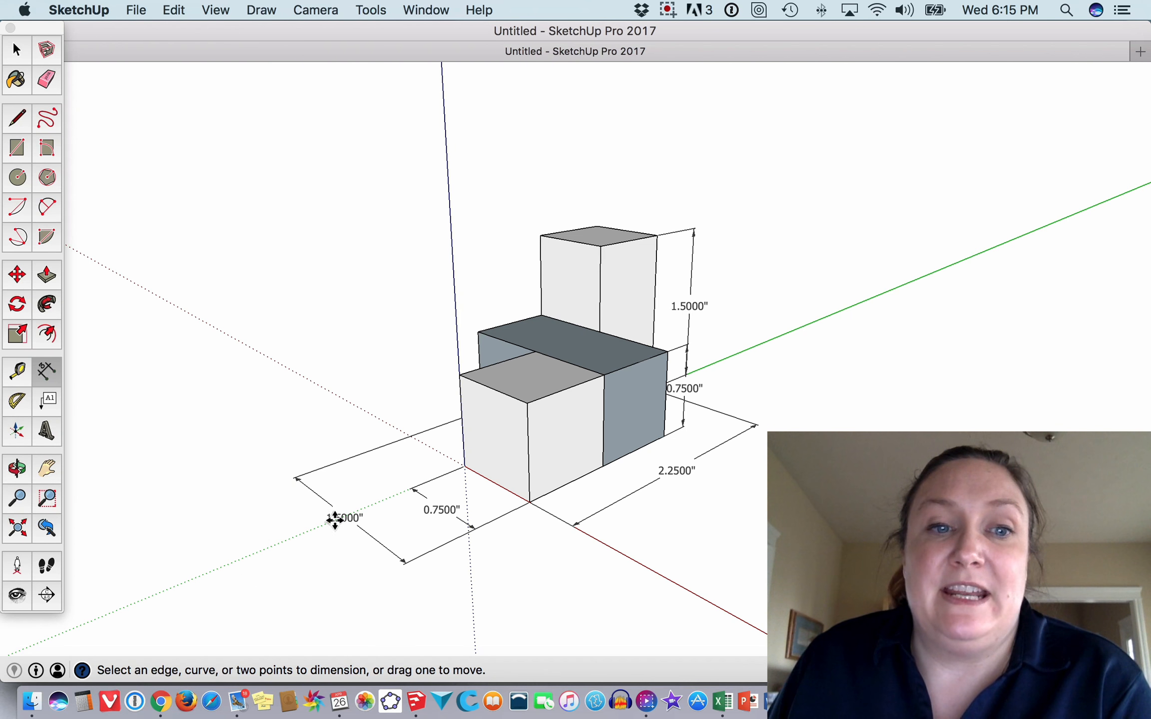
left_click_drag(347, 515, 369, 499)
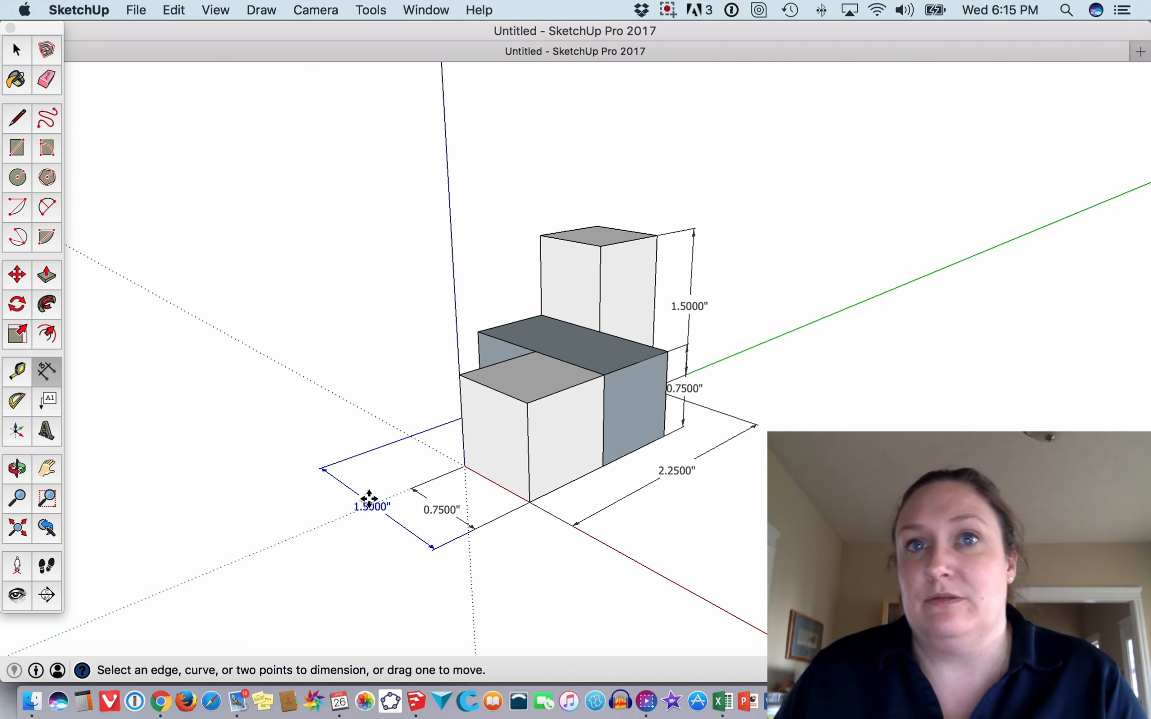
left_click(668, 10)
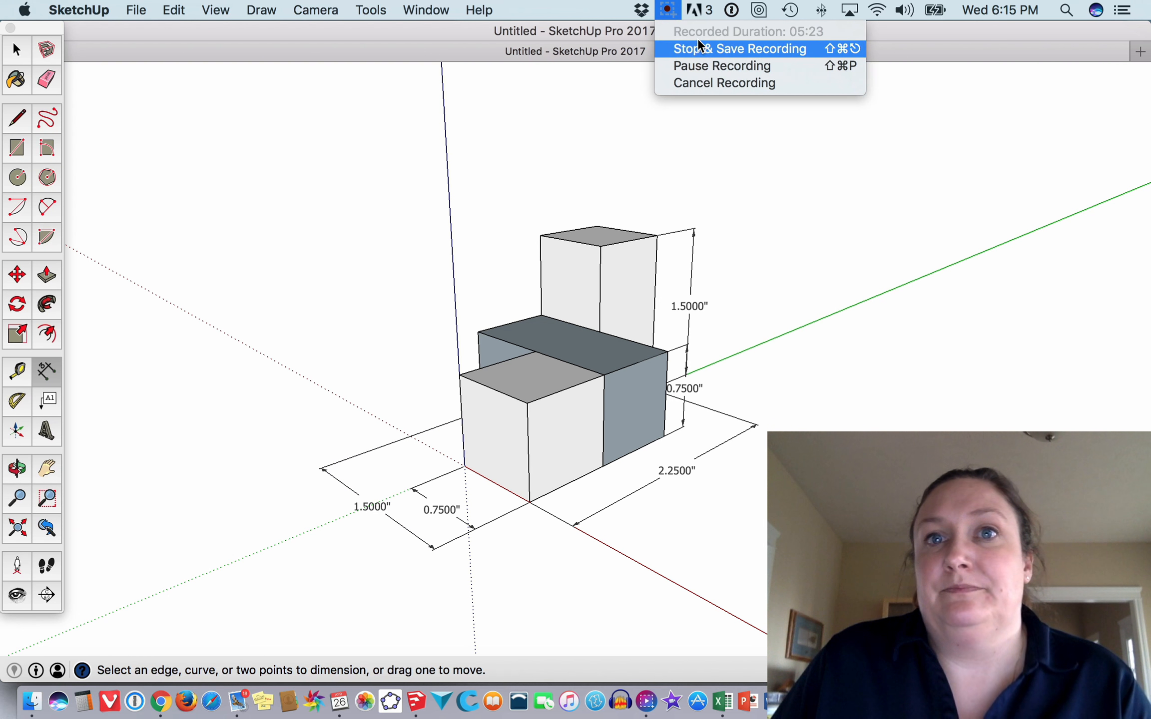